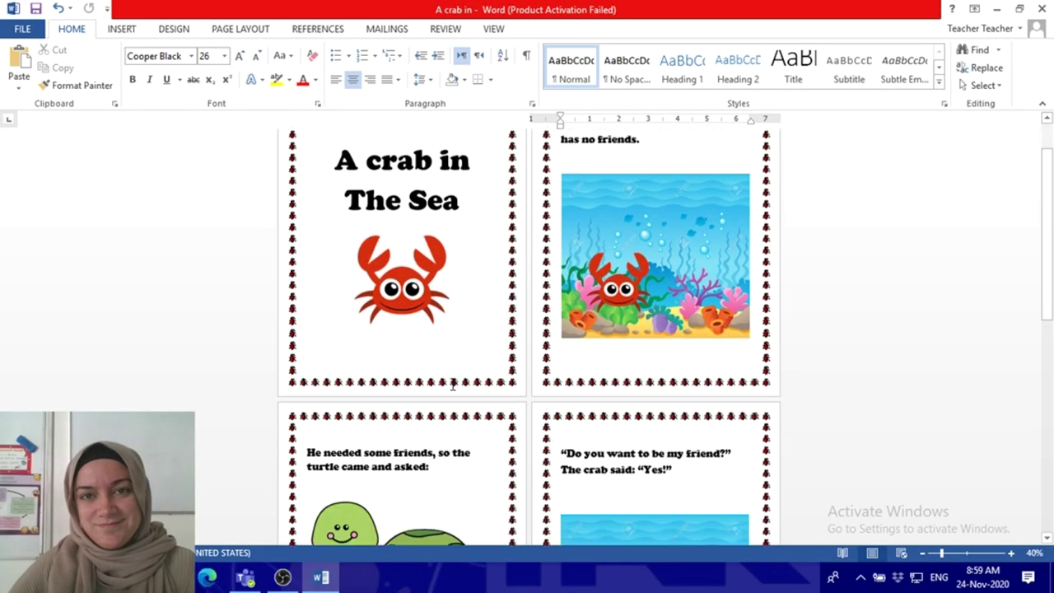
# - Scroll through the finished 'A crab in The Sea' storybook pages
pyautogui.scroll(-1, 452, 385)
pyautogui.scroll(-1, 452, 385)
pyautogui.scroll(-1, 452, 385)
pyautogui.scroll(-3, 453, 384)
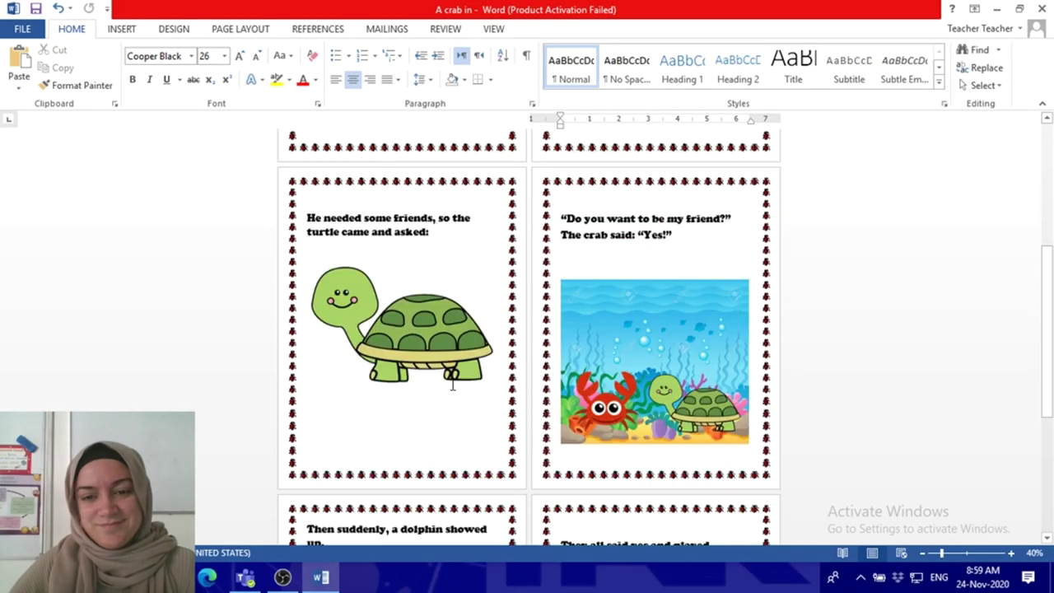
pyautogui.scroll(-1, 452, 384)
pyautogui.scroll(-1, 453, 385)
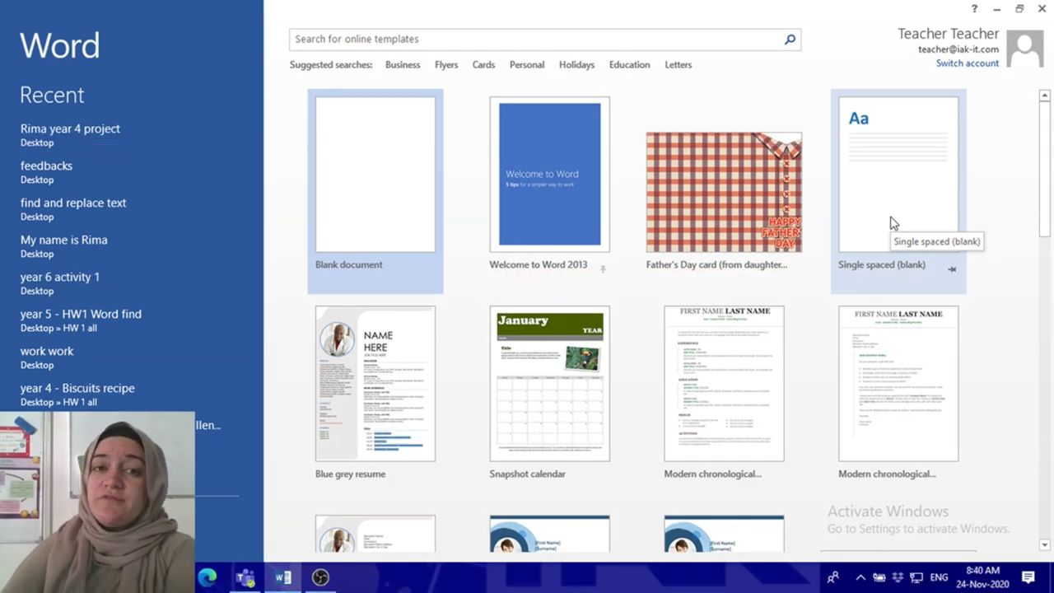
# - Start a blank document and select the two-line title 'A Crab in the Sea'
pyautogui.click(376, 198)
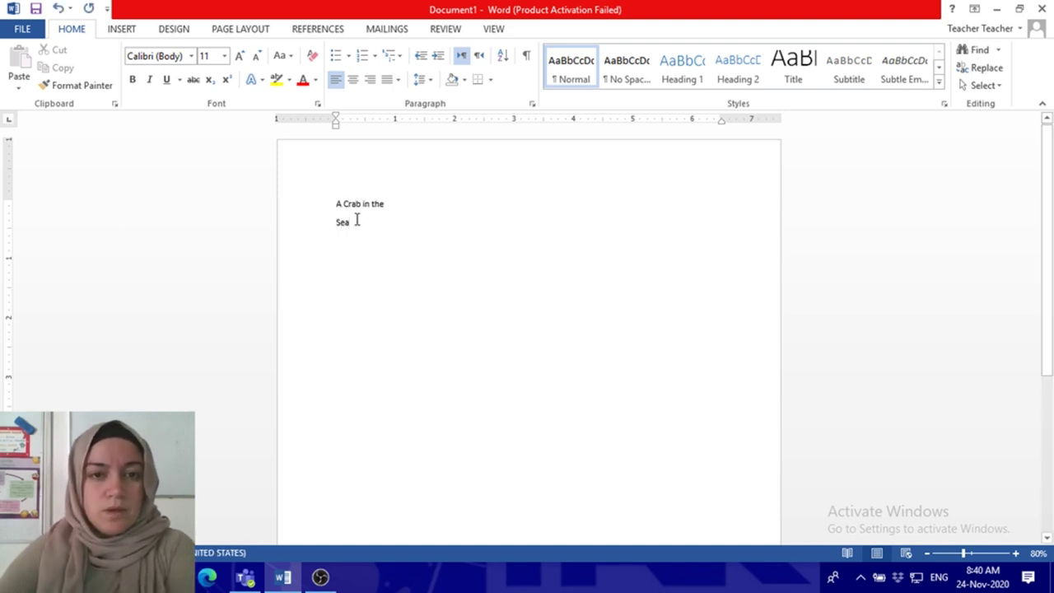
pyautogui.moveTo(353, 222); pyautogui.dragTo(334, 202)
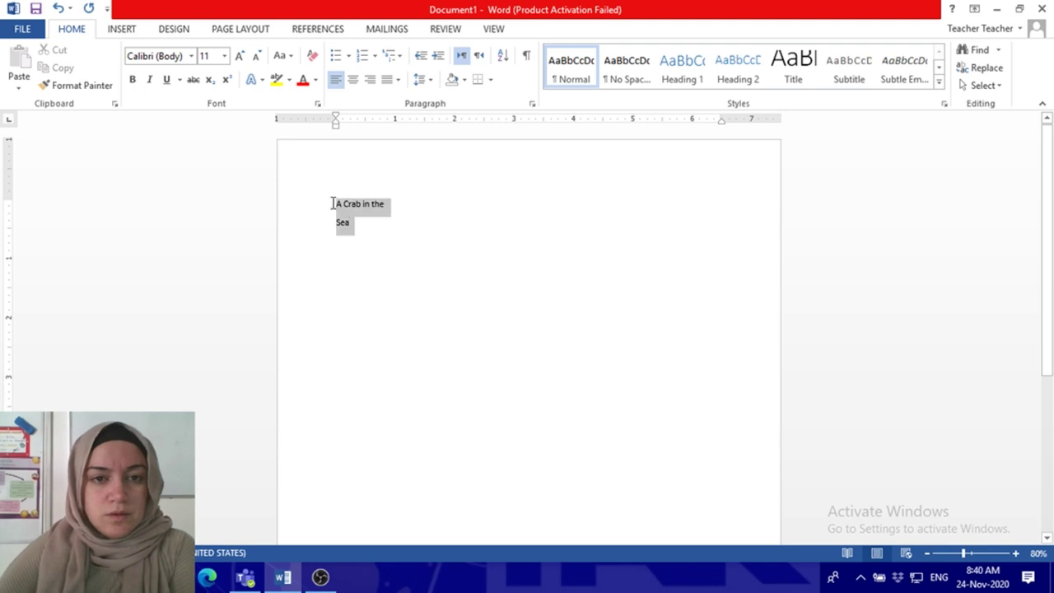
# - Centre the title and make it 72-point Cooper Black
pyautogui.click(350, 84)
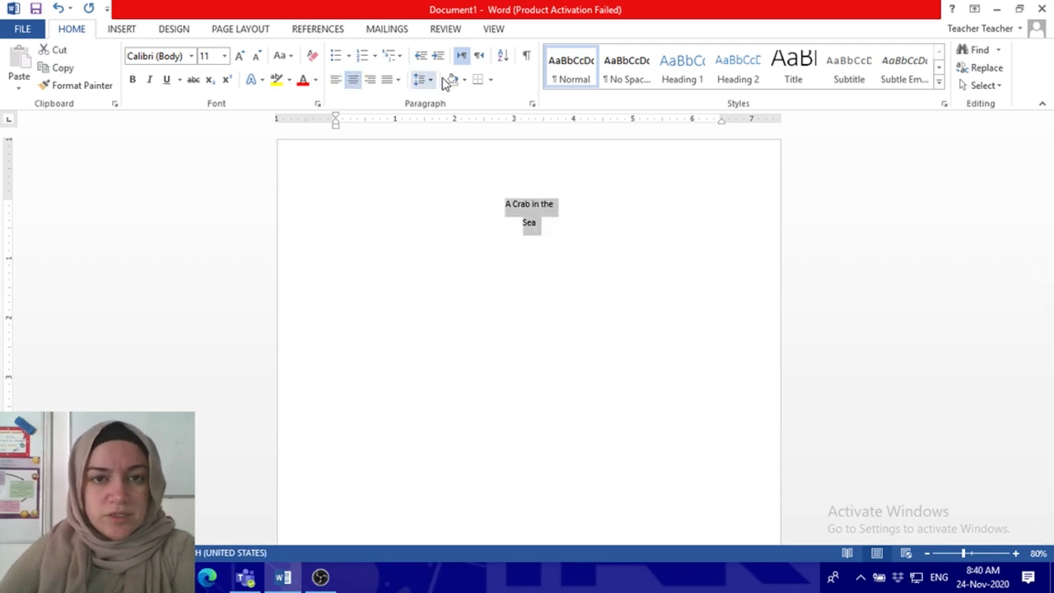
pyautogui.click(227, 58)
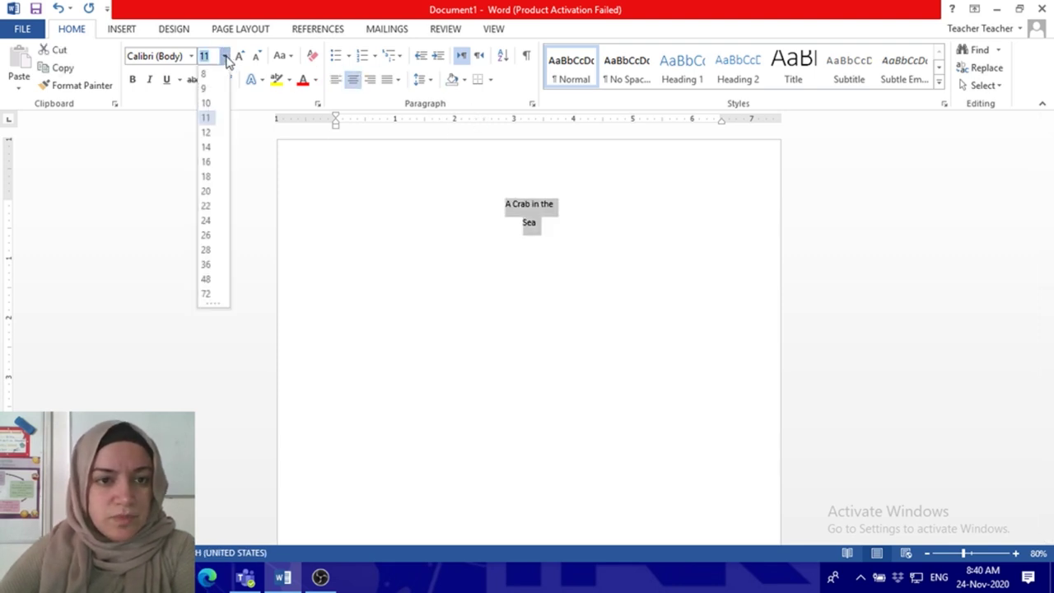
pyautogui.click(208, 295)
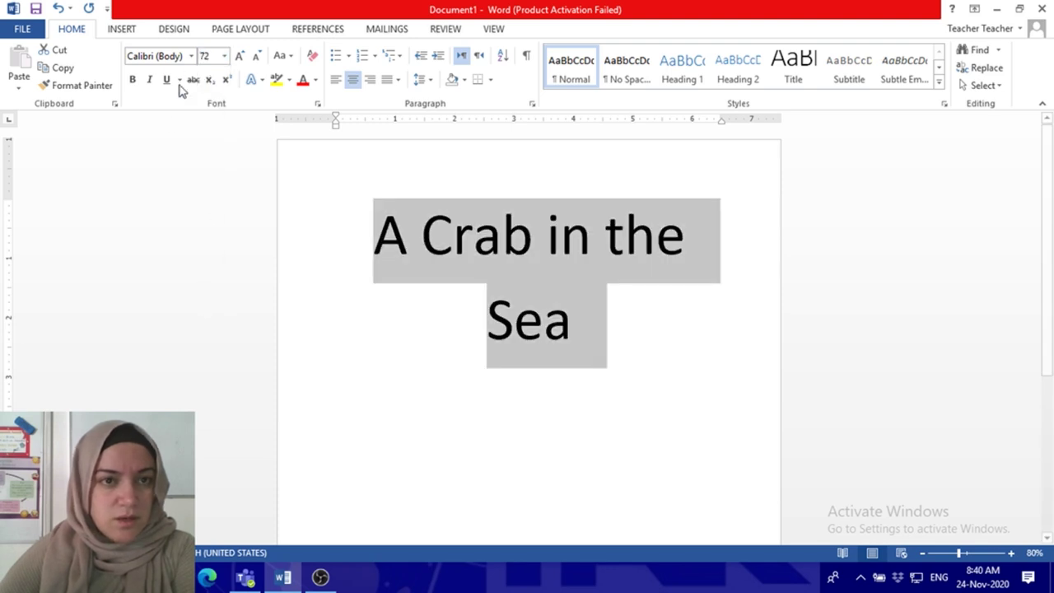
pyautogui.click(192, 57)
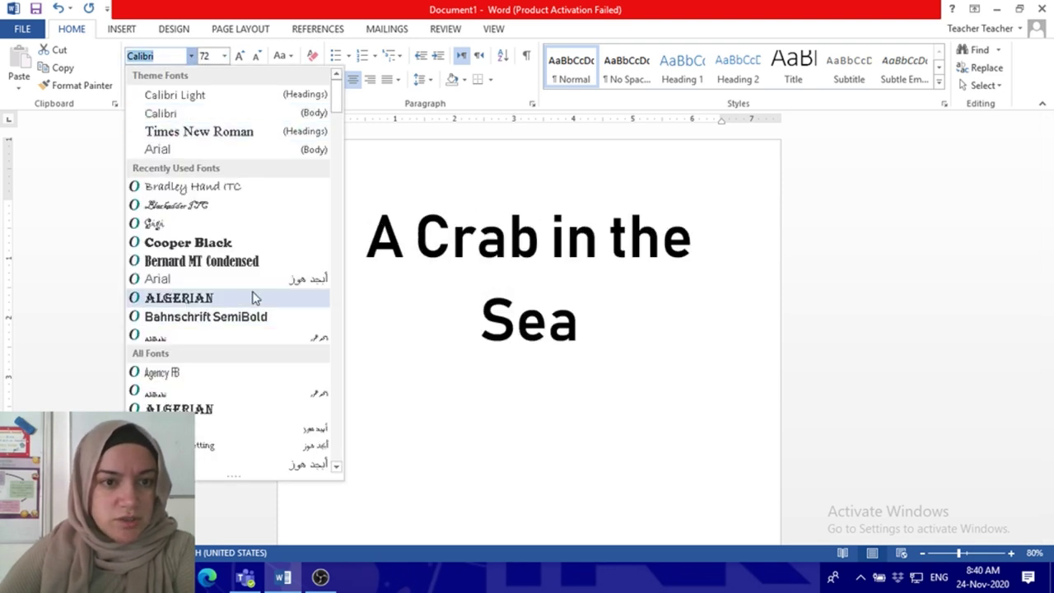
pyautogui.click(248, 249)
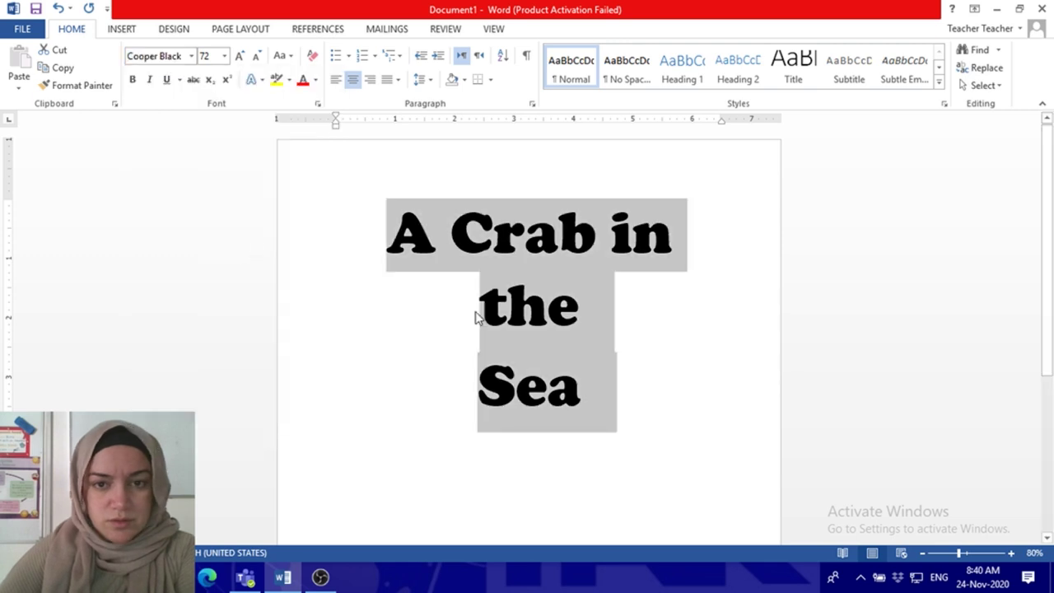
pyautogui.click(612, 377)
pyautogui.scroll(-1, 612, 377)
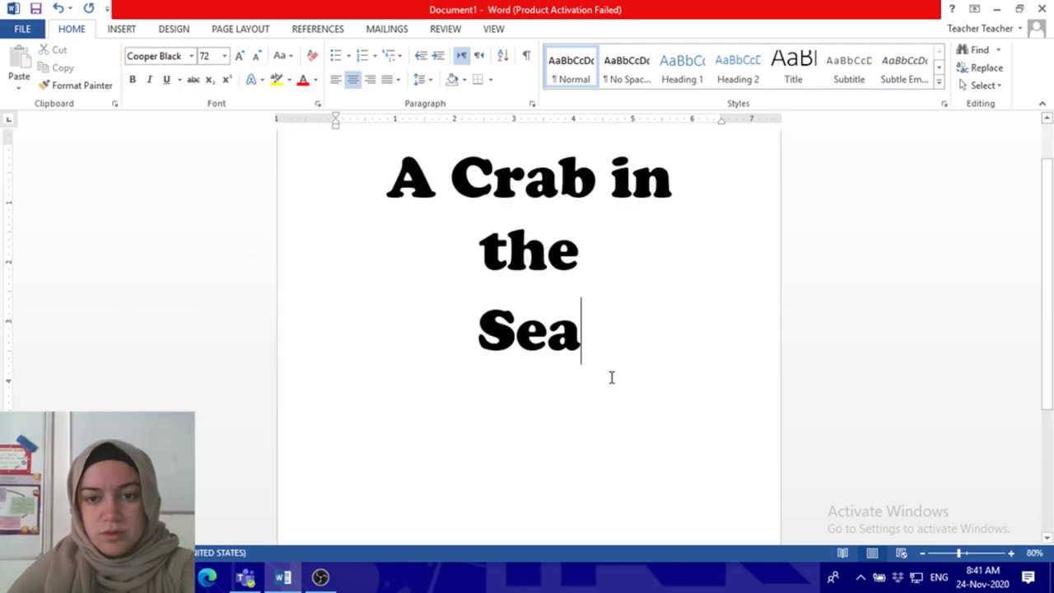
pyautogui.click(121, 28)
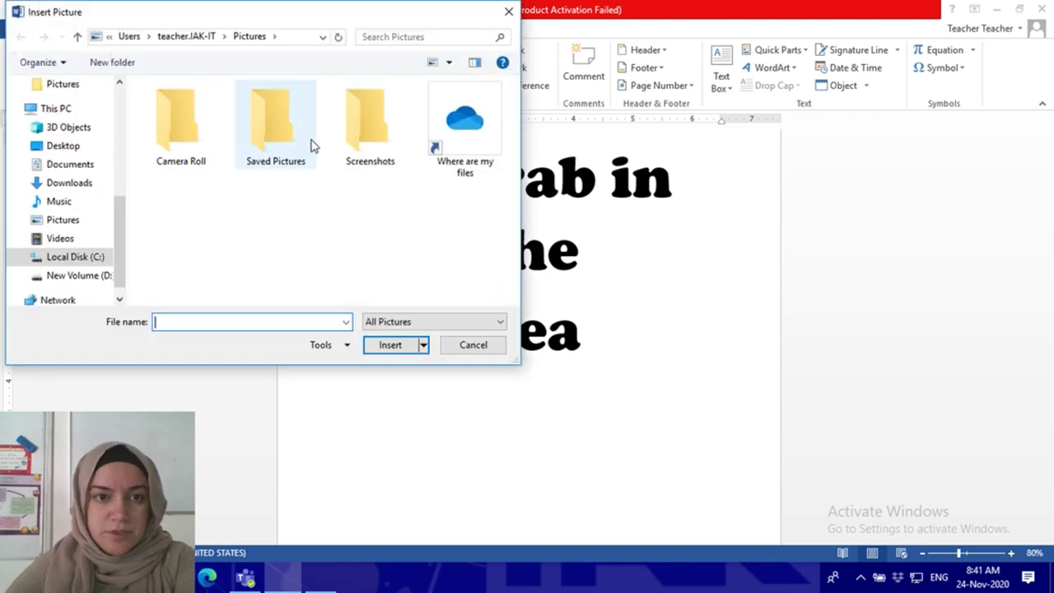
# - Insert the crab picture from Desktop > Story year 5 below the title and enlarge it
pyautogui.click(63, 145)
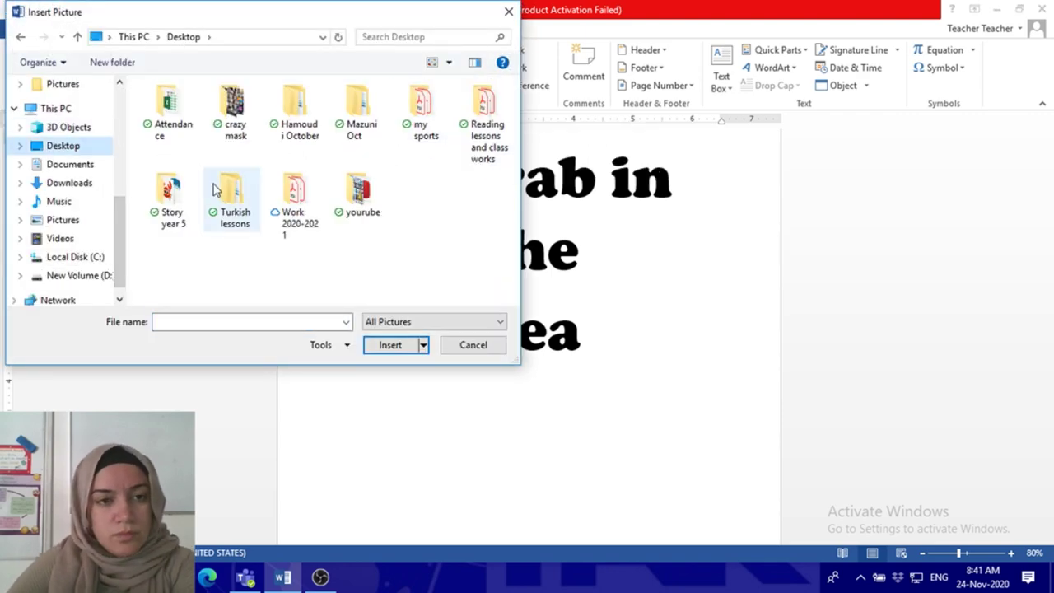
pyautogui.doubleClick(172, 206)
pyautogui.doubleClick(179, 235)
pyautogui.scroll(-1, 677, 258)
pyautogui.moveTo(608, 483); pyautogui.dragTo(647, 470)
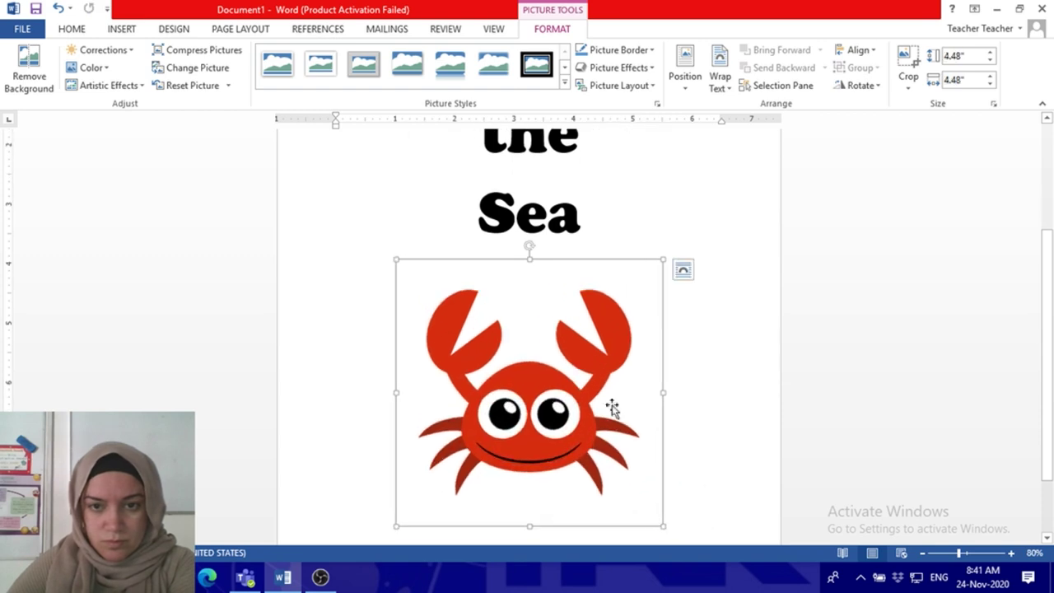
pyautogui.click(623, 208)
pyautogui.scroll(3, 622, 208)
pyautogui.click(121, 29)
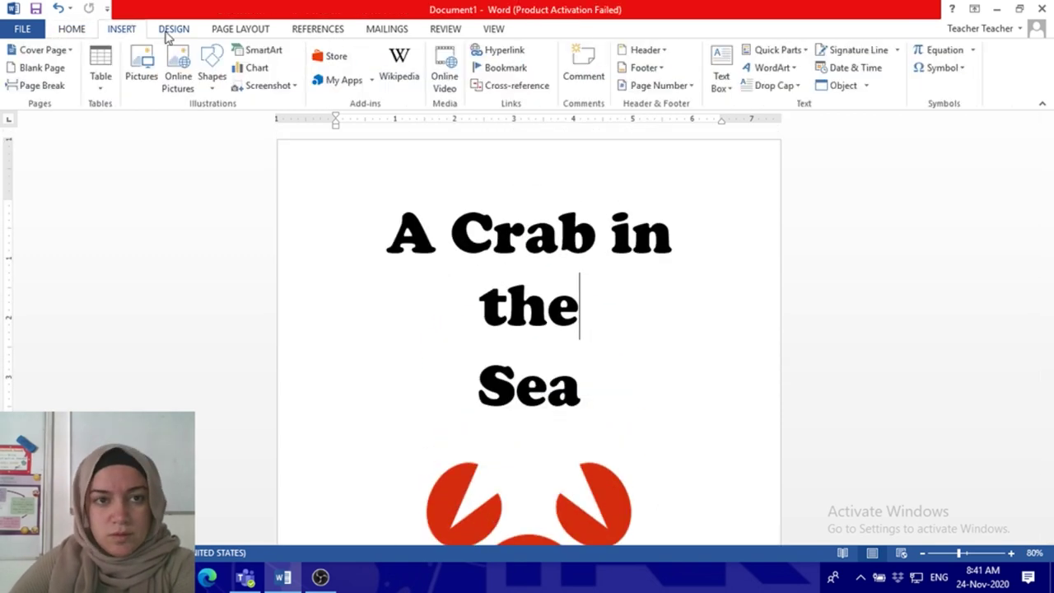
pyautogui.click(174, 29)
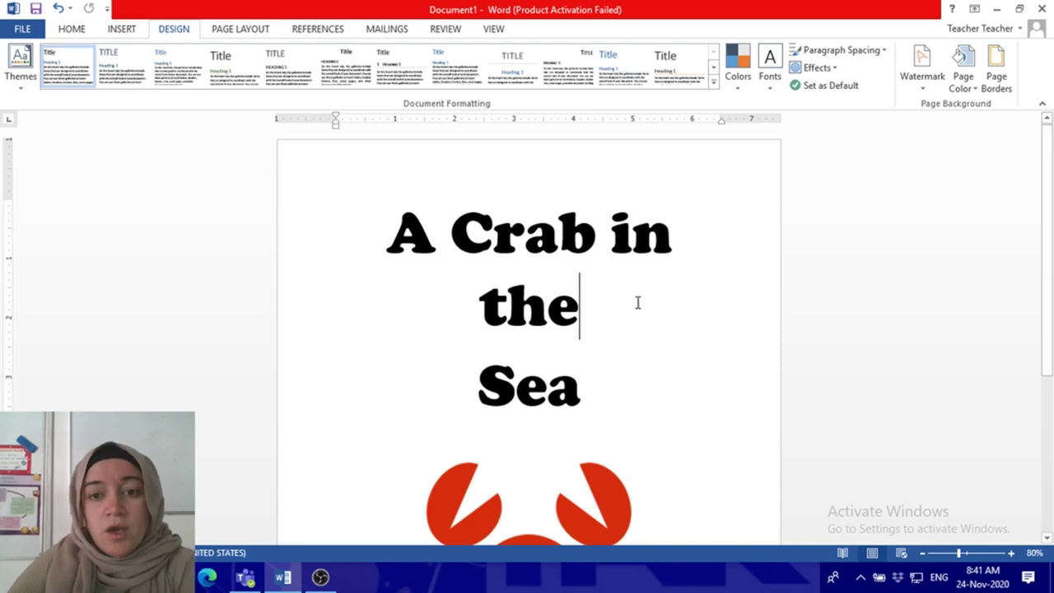
pyautogui.scroll(-2, 638, 304)
# - Browse the Page Borders art list down to the ladybug design
pyautogui.scroll(-3, 631, 210)
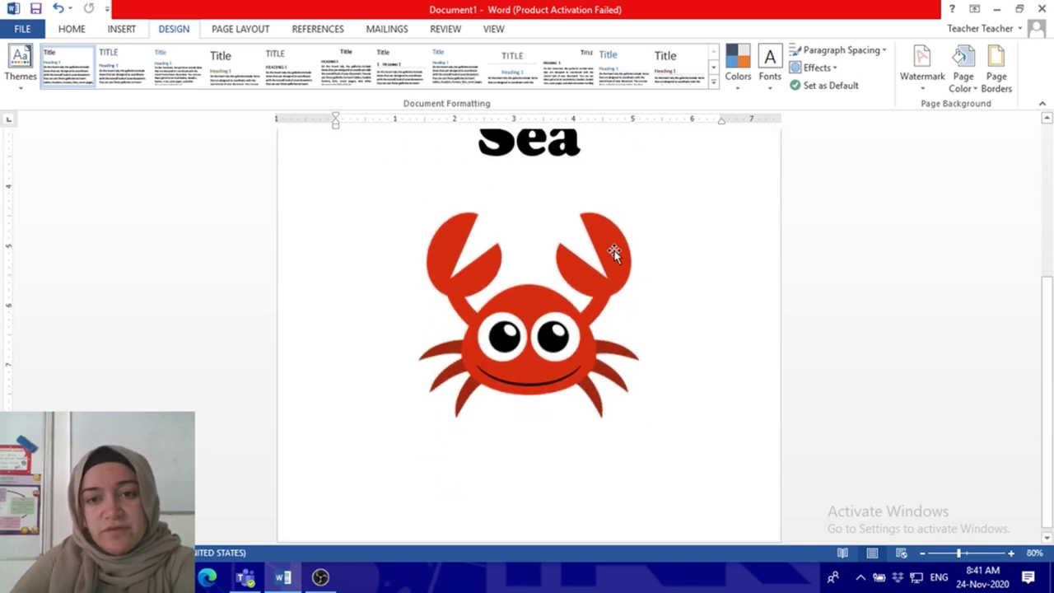
pyautogui.scroll(3, 643, 285)
pyautogui.scroll(2, 638, 285)
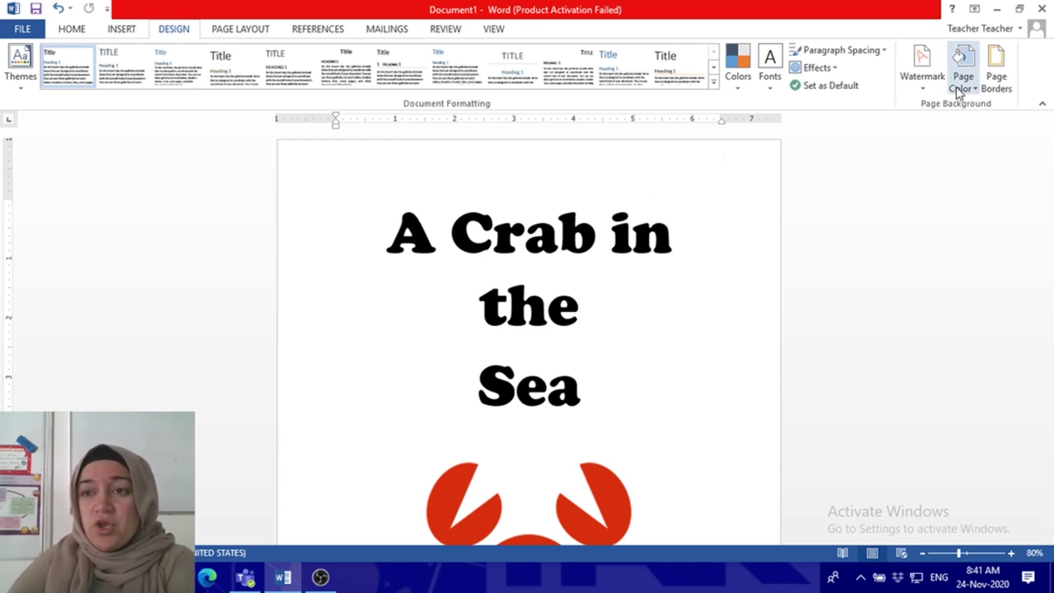
pyautogui.click(1001, 83)
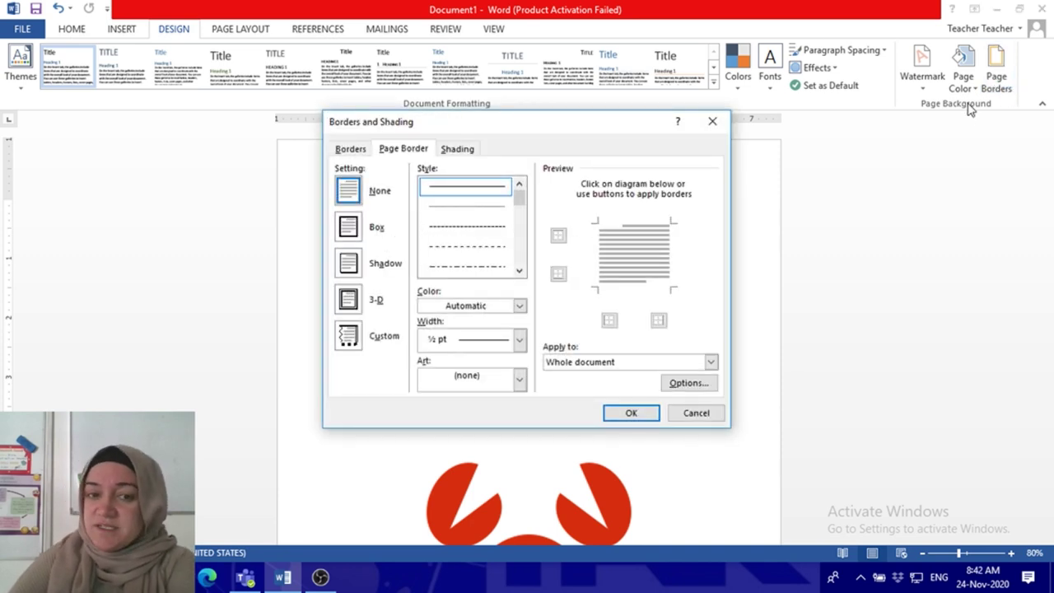
pyautogui.click(519, 379)
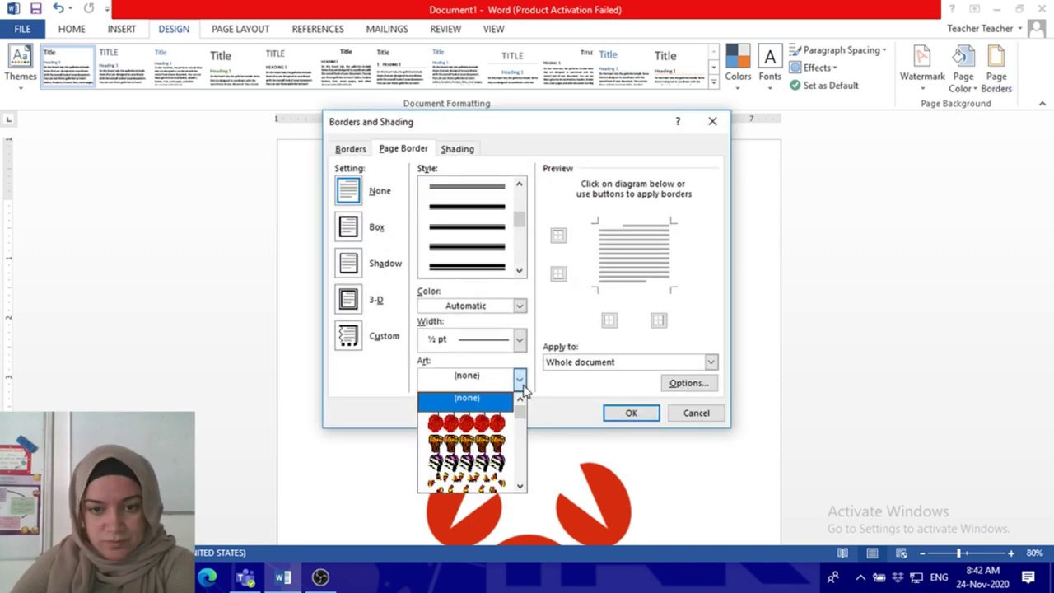
pyautogui.scroll(-2, 476, 440)
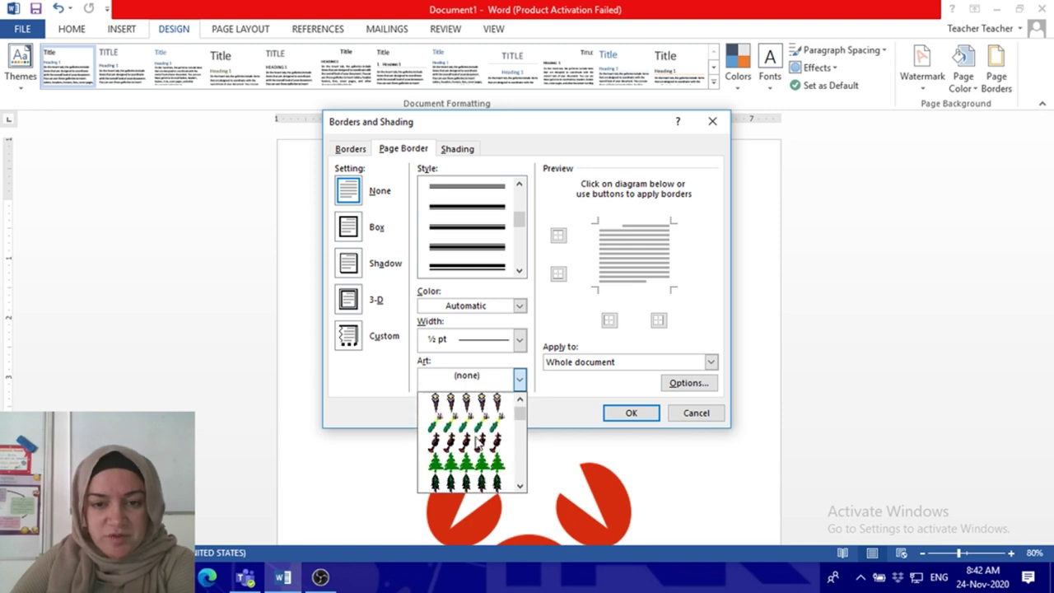
pyautogui.scroll(-1, 477, 441)
pyautogui.scroll(-1, 476, 440)
pyautogui.scroll(-2, 476, 441)
pyautogui.scroll(-2, 476, 441)
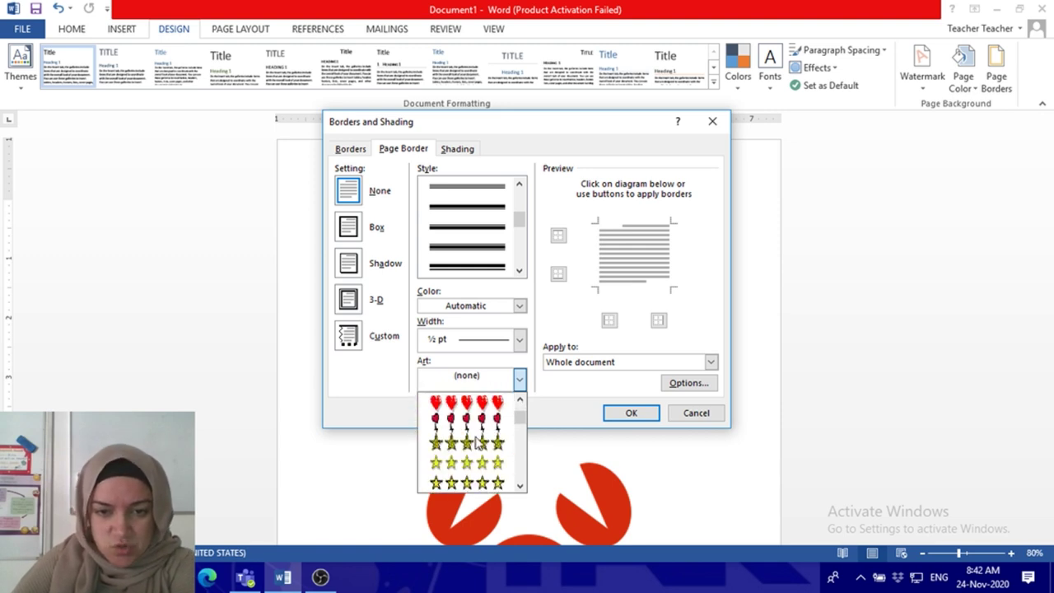
pyautogui.scroll(-2, 476, 440)
pyautogui.scroll(-1, 476, 441)
pyautogui.scroll(-2, 477, 440)
pyautogui.scroll(-2, 477, 443)
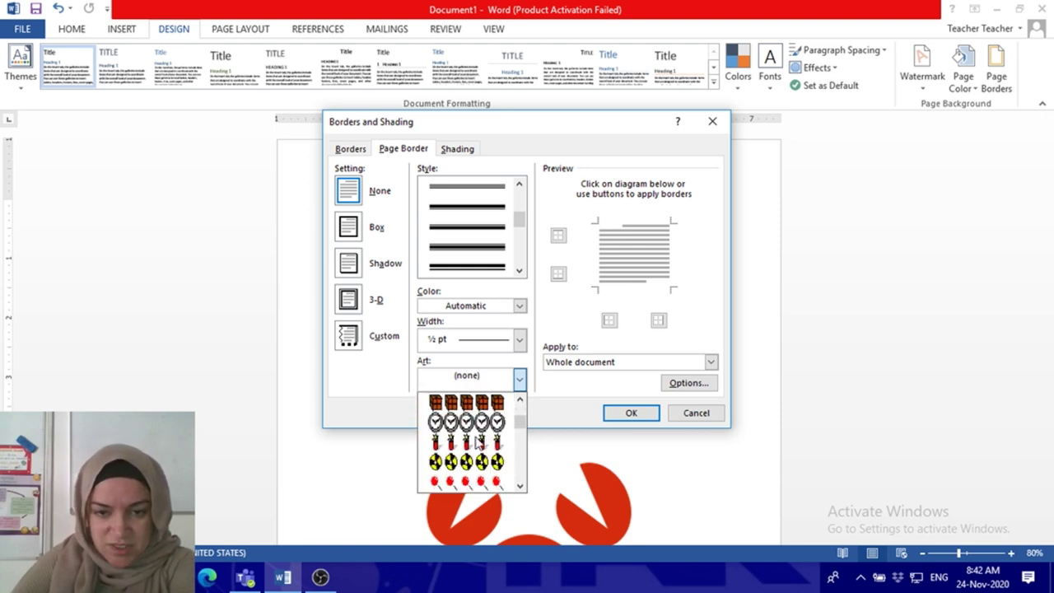
pyautogui.scroll(-2, 478, 443)
pyautogui.scroll(-2, 478, 443)
pyautogui.scroll(-2, 477, 444)
pyautogui.scroll(-1, 478, 444)
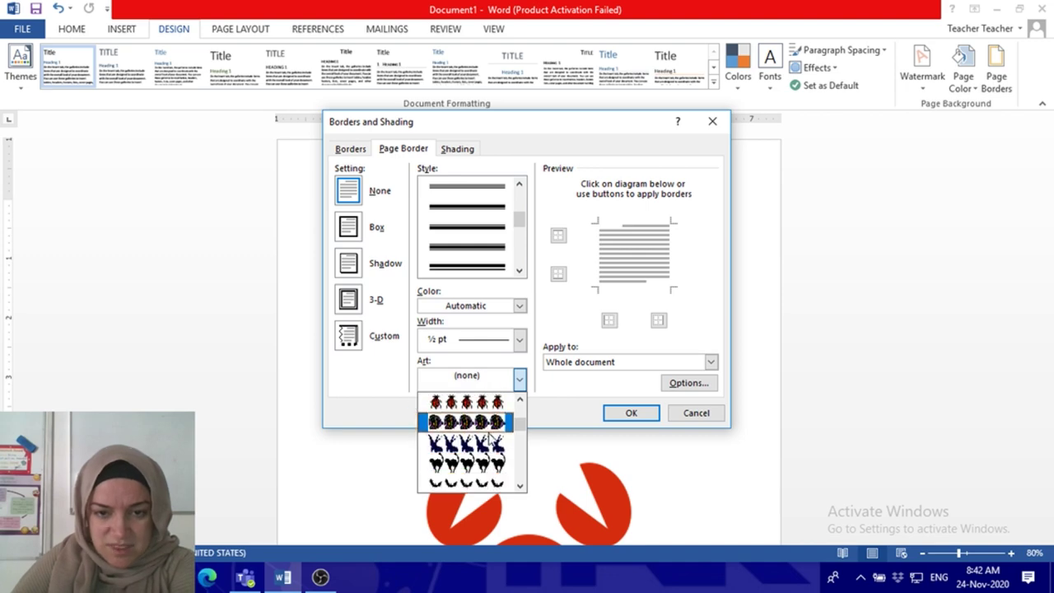
# - Apply the ladybug art border to the document and review the bordered pages
pyautogui.click(466, 402)
pyautogui.click(631, 412)
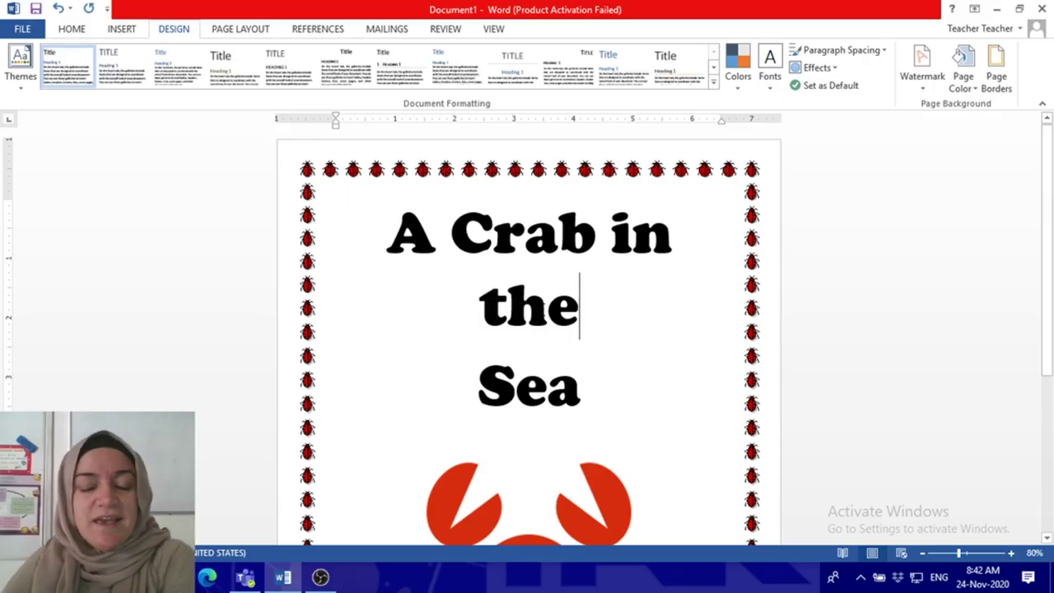
pyautogui.scroll(-2, 546, 329)
pyautogui.scroll(-3, 554, 346)
pyautogui.scroll(2, 544, 343)
pyautogui.scroll(4, 537, 341)
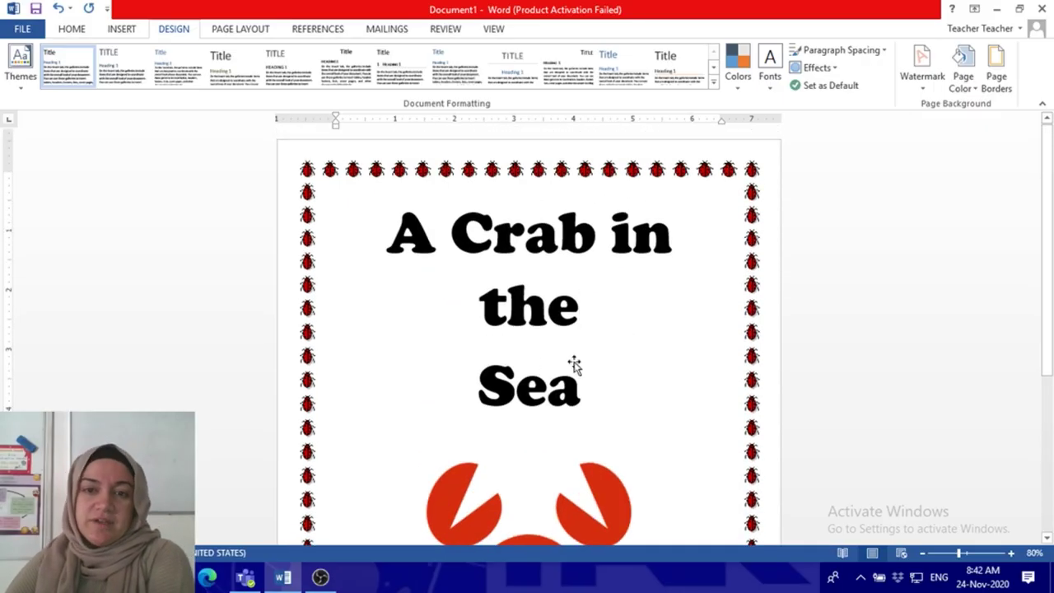
pyautogui.scroll(-8, 576, 370)
# - Start a new page with 24-point Bahnschrift SemiBold text
pyautogui.scroll(-3, 647, 255)
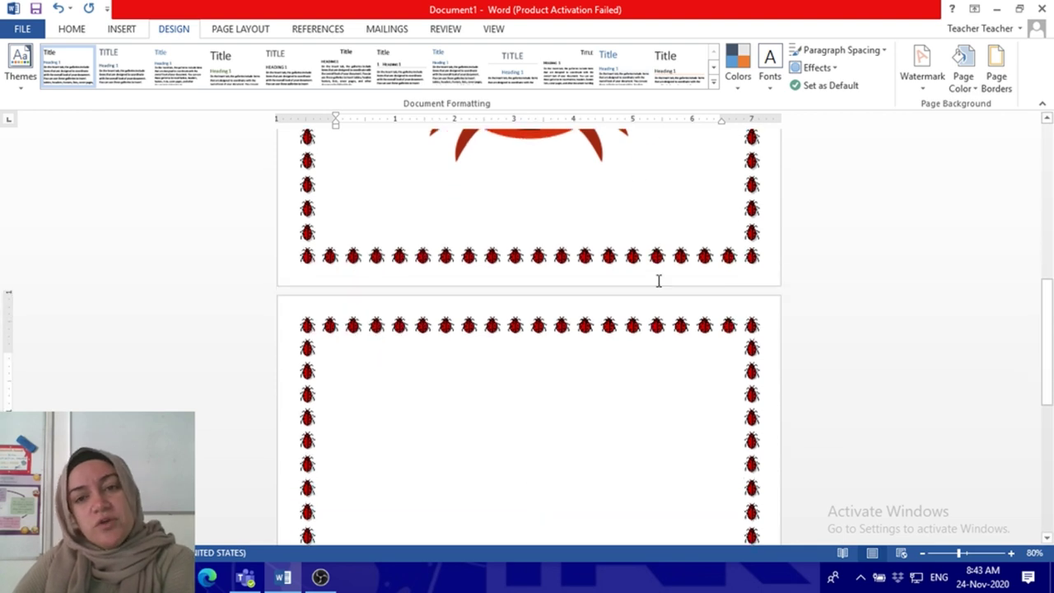
pyautogui.scroll(-3, 720, 288)
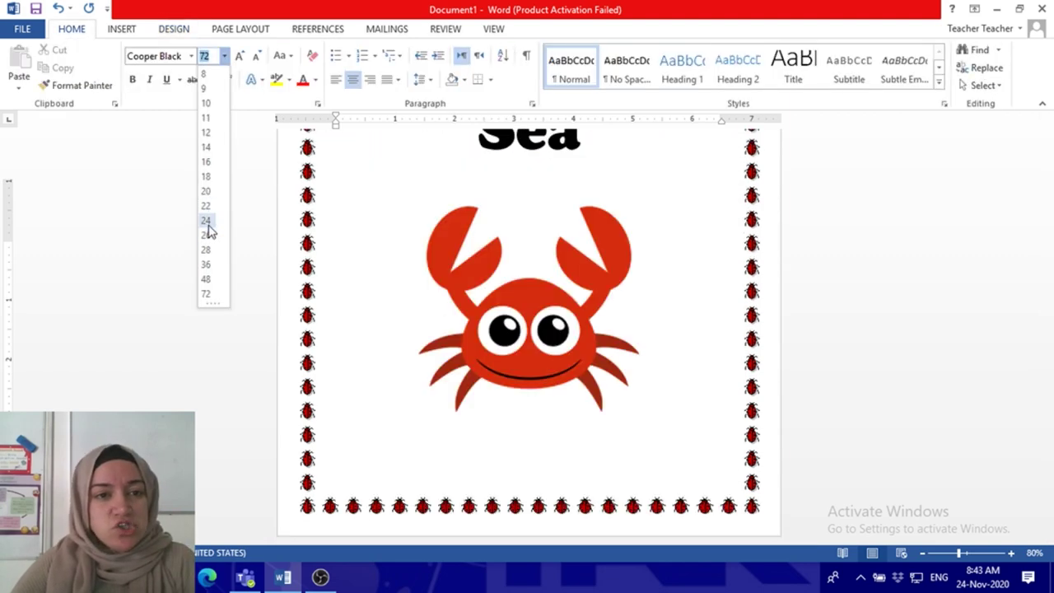
pyautogui.click(206, 221)
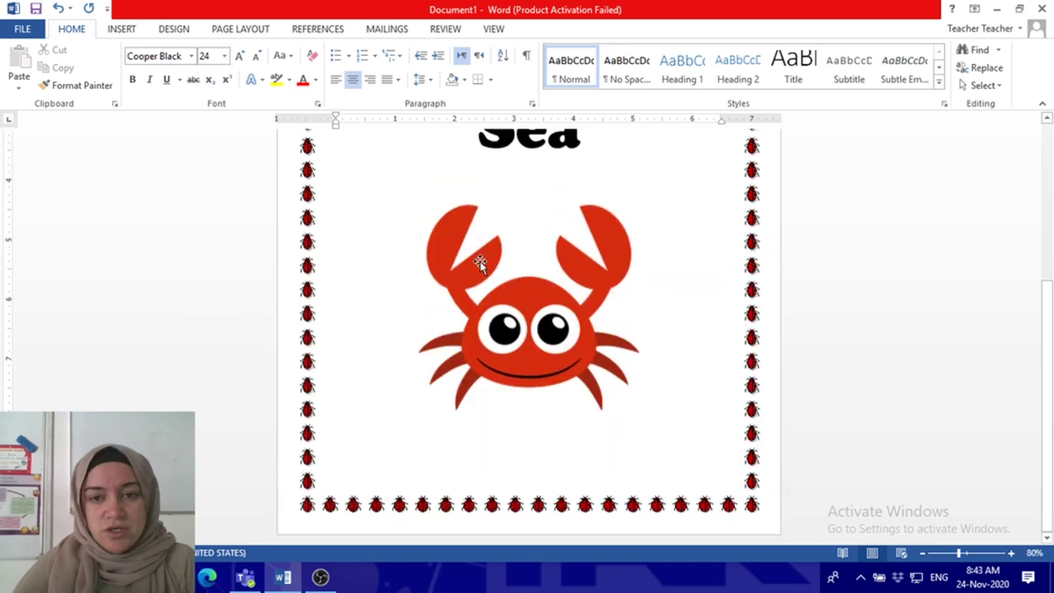
pyautogui.press('Return')
pyautogui.scroll(-2, 577, 346)
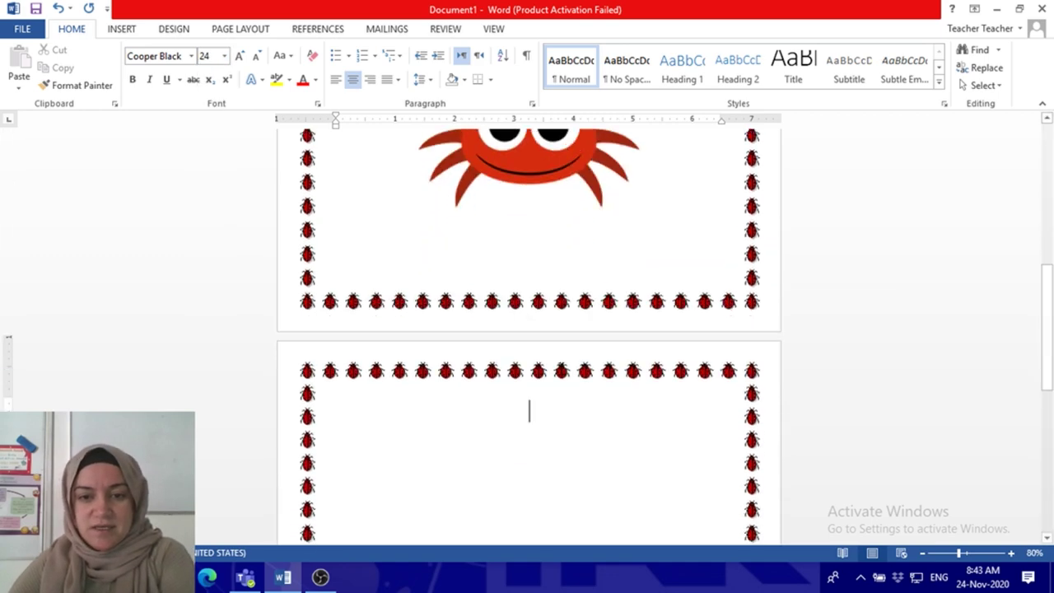
pyautogui.scroll(-1, 511, 410)
pyautogui.scroll(-1, 533, 322)
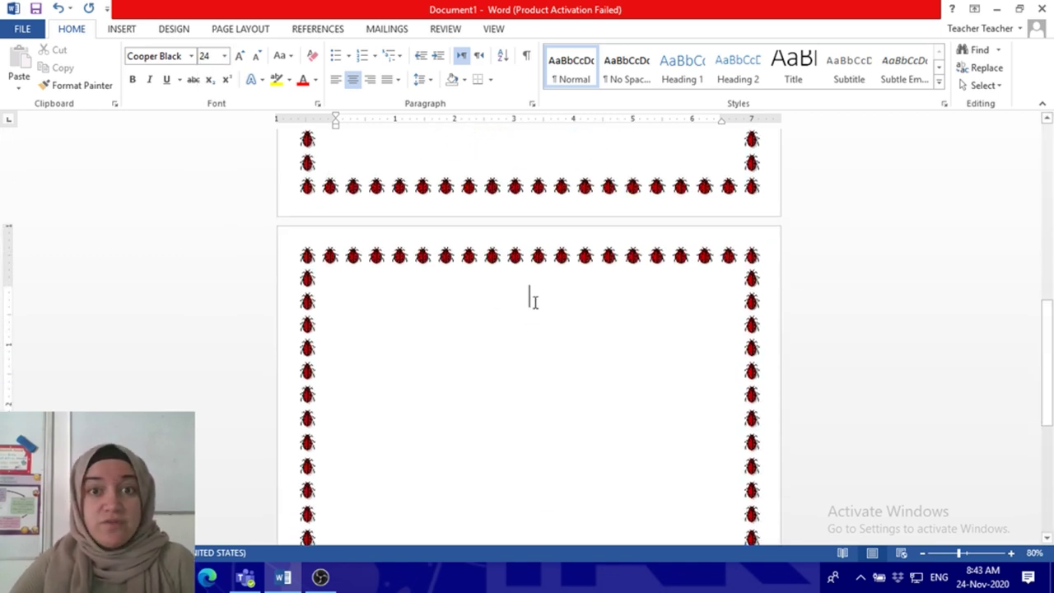
pyautogui.click(191, 56)
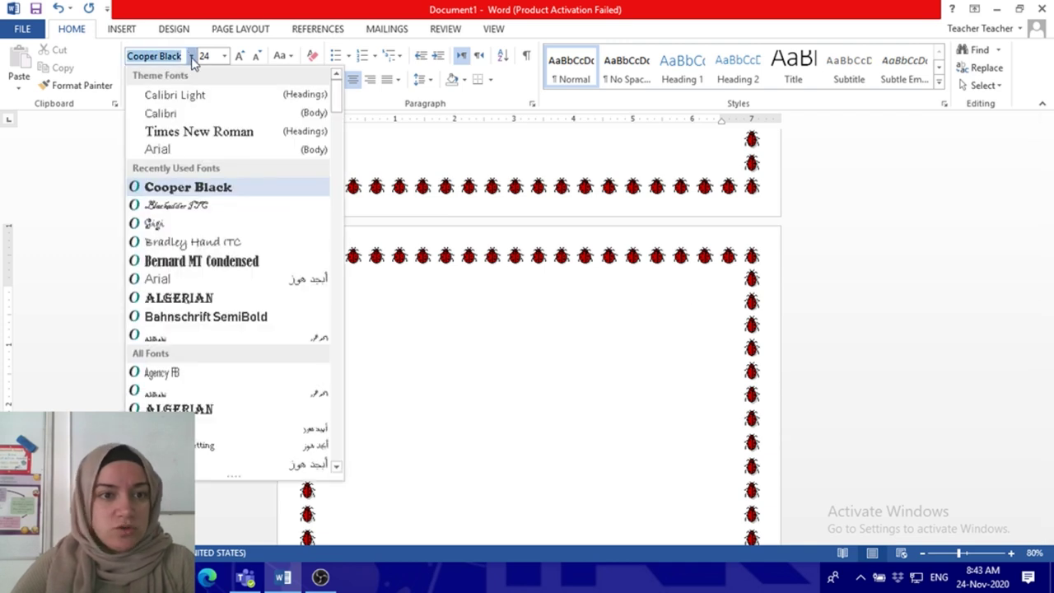
pyautogui.scroll(-2, 243, 300)
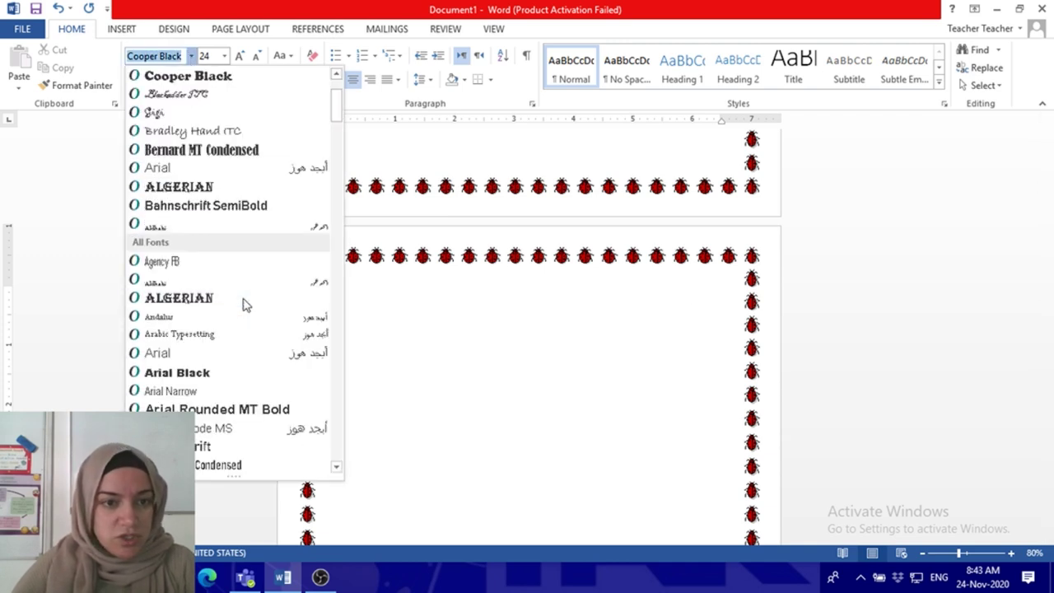
pyautogui.click(218, 205)
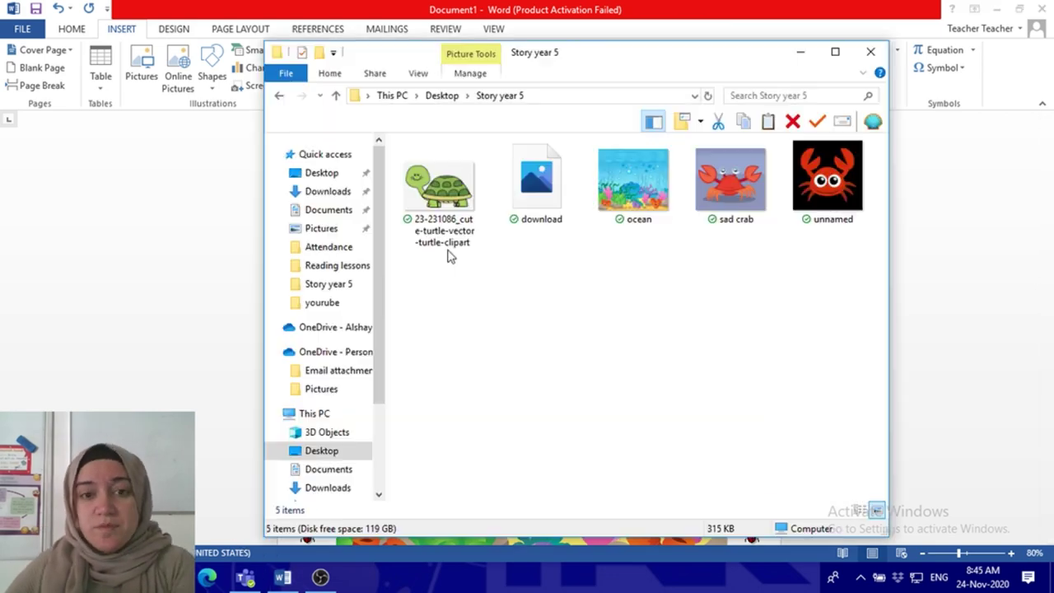
# - Show the Properties of the turtle clipart PNG in the Story year 5 folder
pyautogui.click(443, 210)
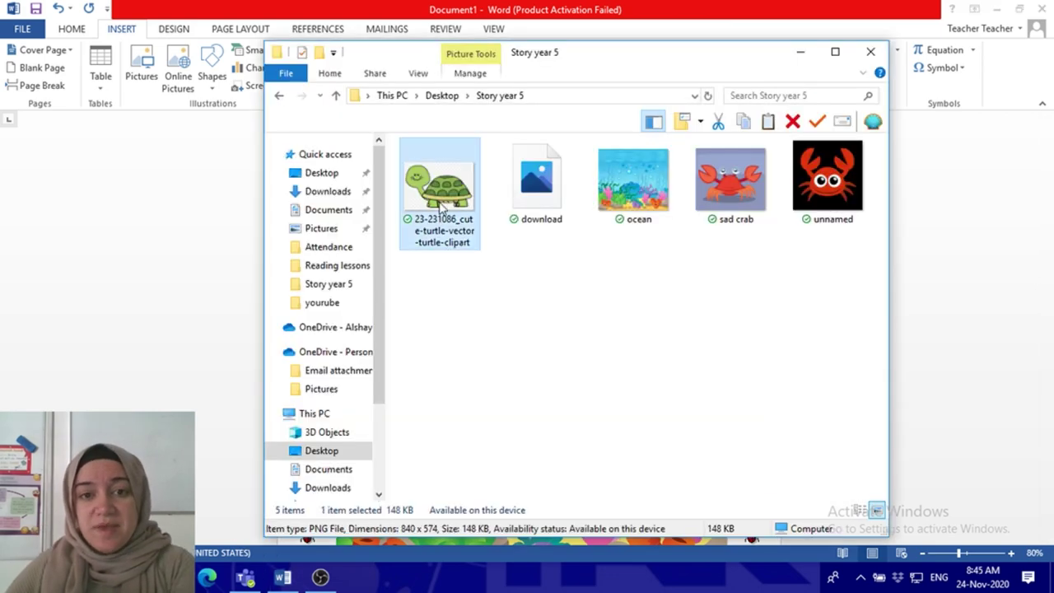
pyautogui.rightClick(464, 245)
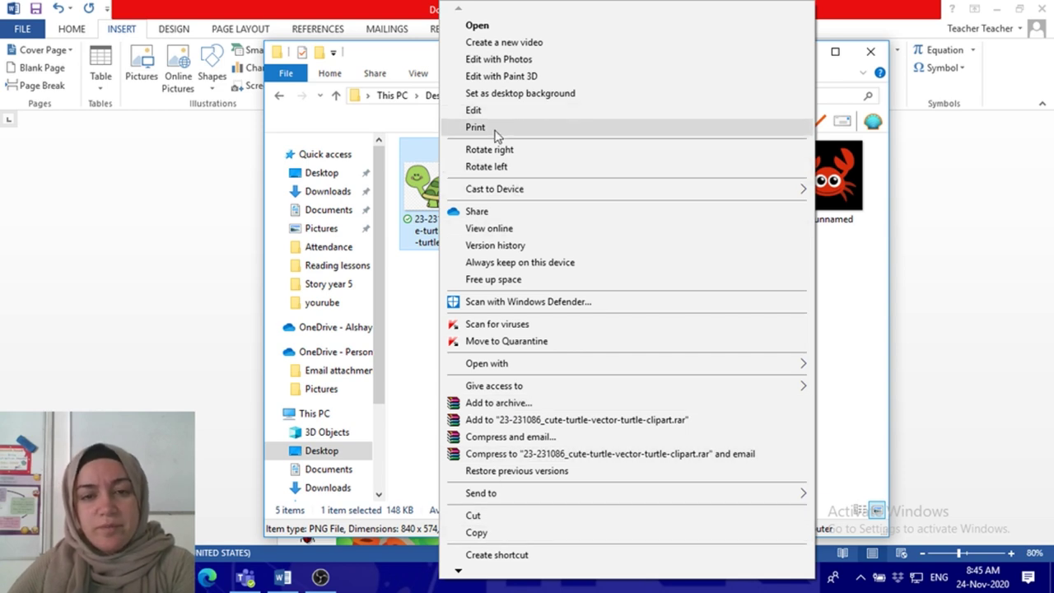
pyautogui.scroll(-2, 527, 525)
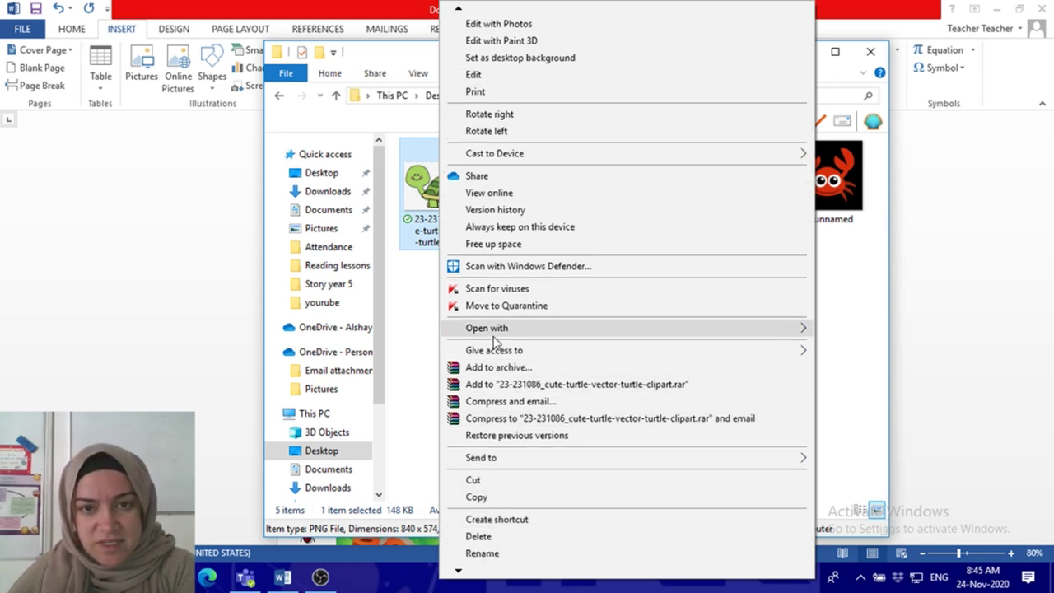
pyautogui.click(484, 559)
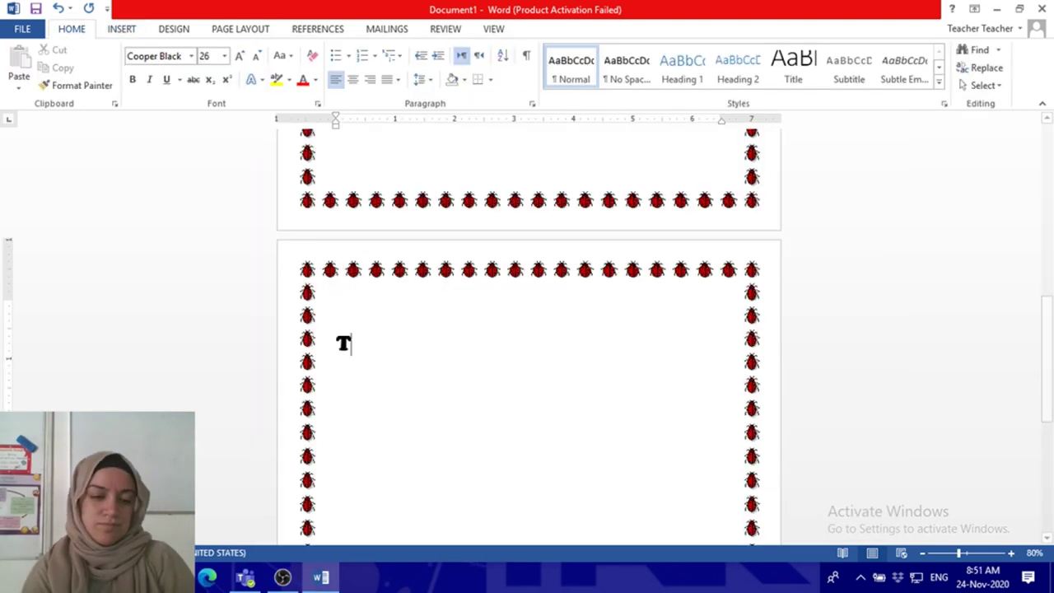
# - Type the lonely-crab sentence and save the document as 'A crab in' on the Desktop
pyautogui.write('he crab was a')
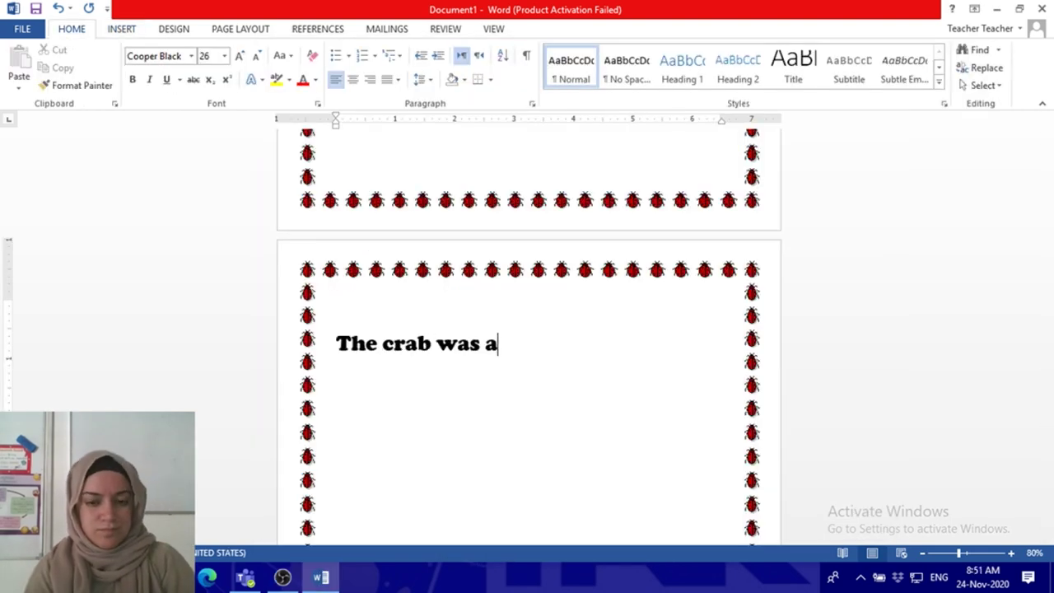
pyautogui.write('lone in the sea and has no friends.')
pyautogui.press('Return')
pyautogui.press('Return')
pyautogui.hotkey('ctrl', 's')
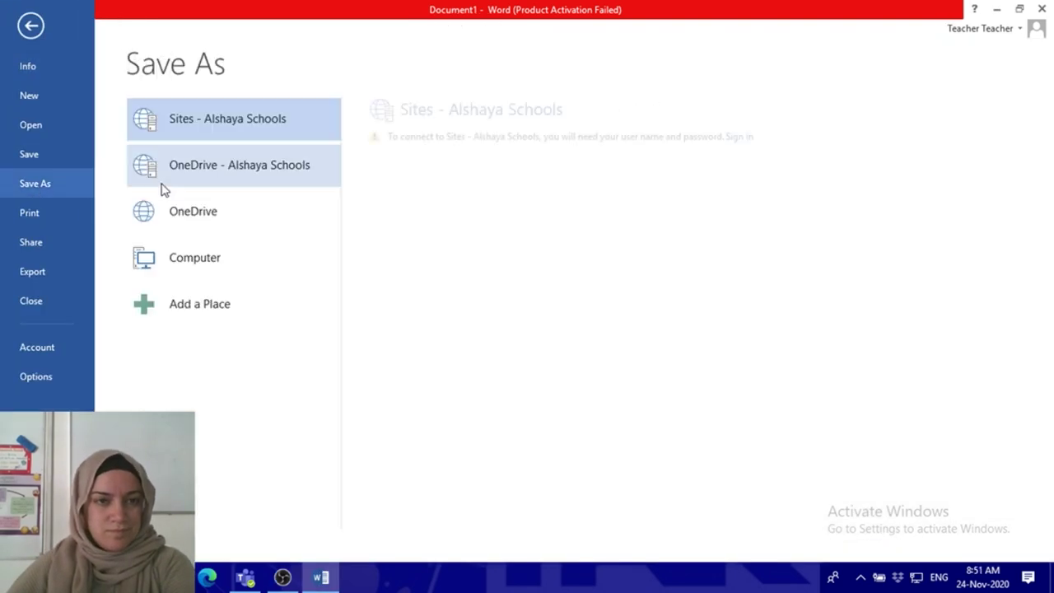
pyautogui.click(194, 257)
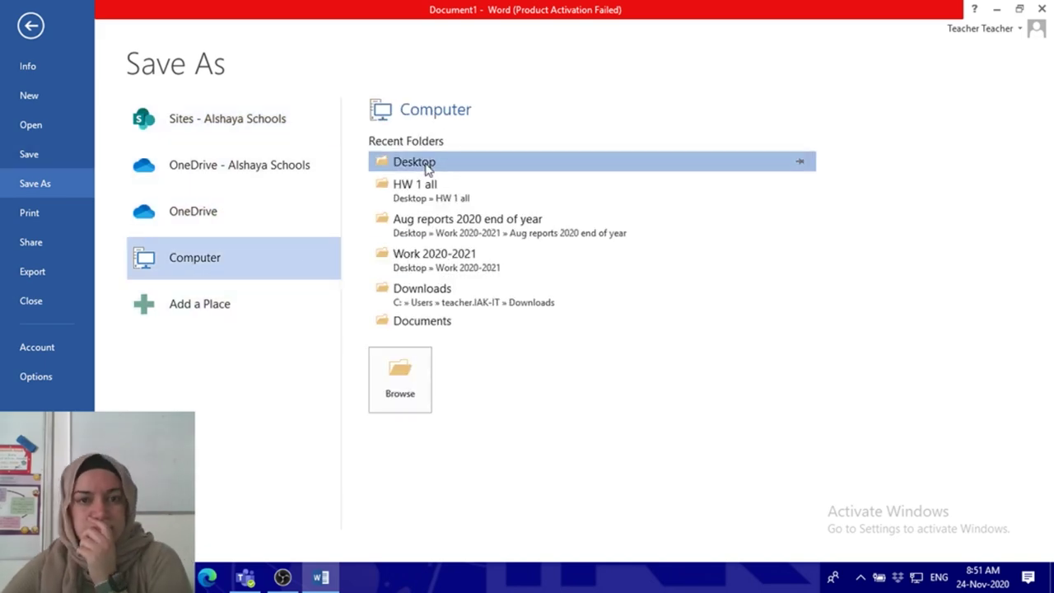
pyautogui.click(428, 161)
pyautogui.click(417, 376)
# - Insert the ocean picture and enlarge it across the page
pyautogui.click(121, 28)
pyautogui.click(141, 74)
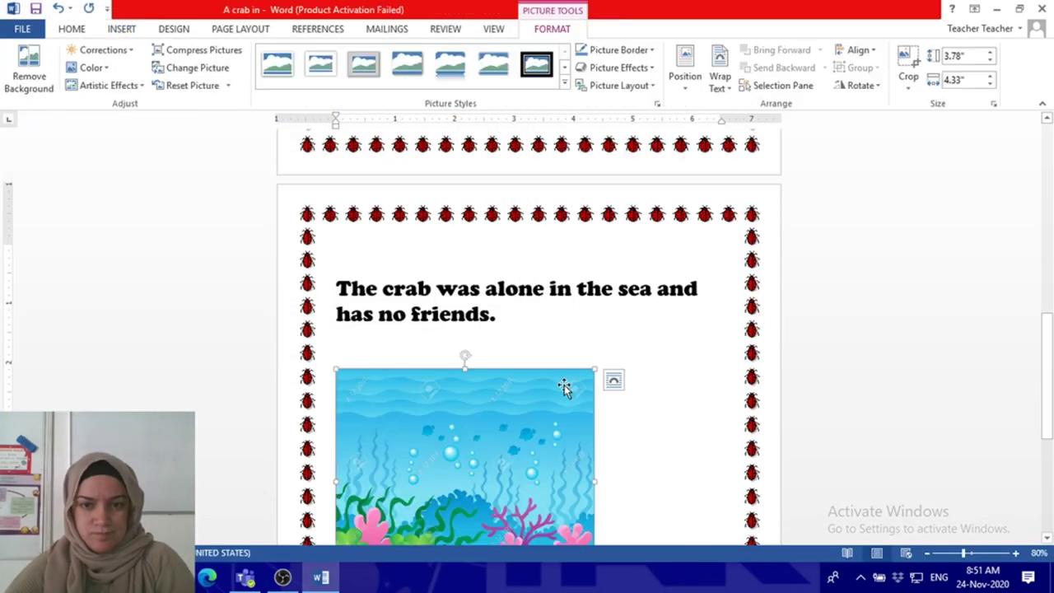
pyautogui.doubleClick(179, 220)
pyautogui.moveTo(593, 237); pyautogui.dragTo(663, 302)
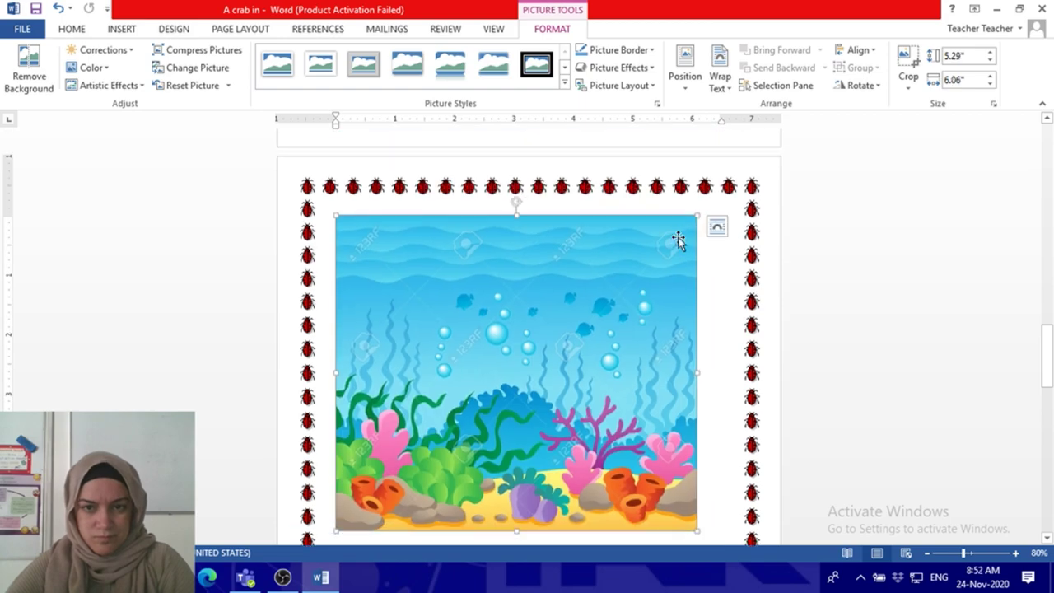
pyautogui.scroll(-5, 599, 372)
pyautogui.moveTo(670, 417); pyautogui.dragTo(721, 454)
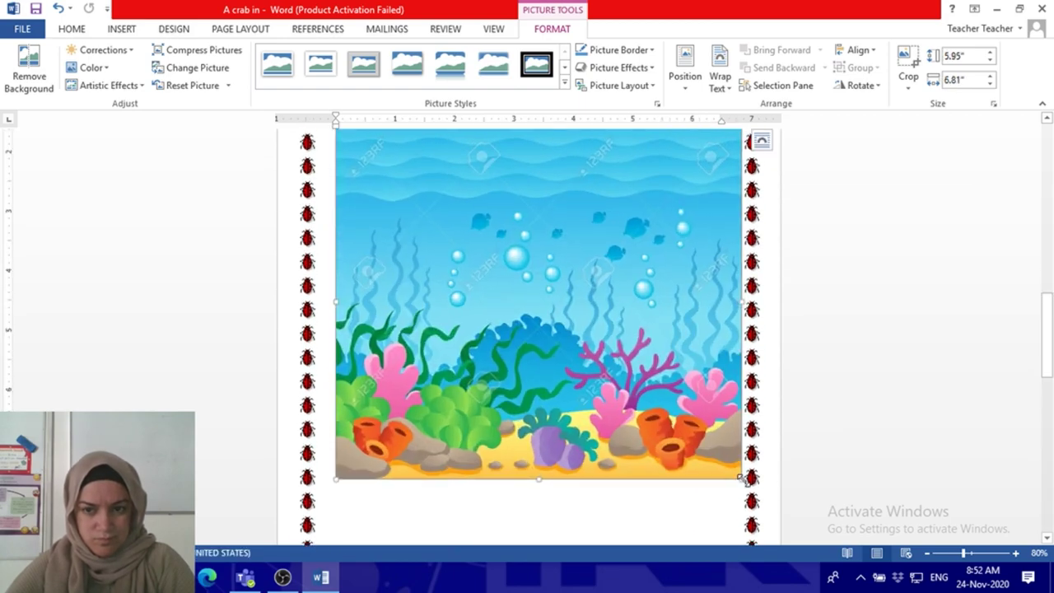
pyautogui.scroll(-4, 515, 352)
pyautogui.scroll(-5, 515, 352)
# - Set the crab picture to In Front of Text and move it onto the ocean picture
pyautogui.rightClick(423, 384)
pyautogui.click(593, 392)
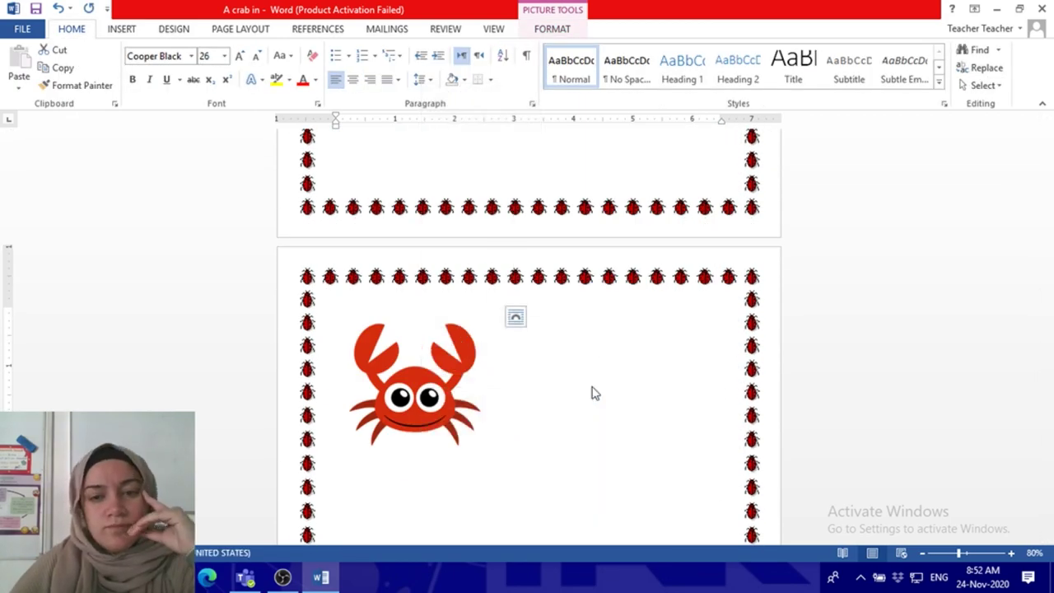
pyautogui.rightClick(510, 464)
pyautogui.click(560, 410)
pyautogui.rightClick(650, 337)
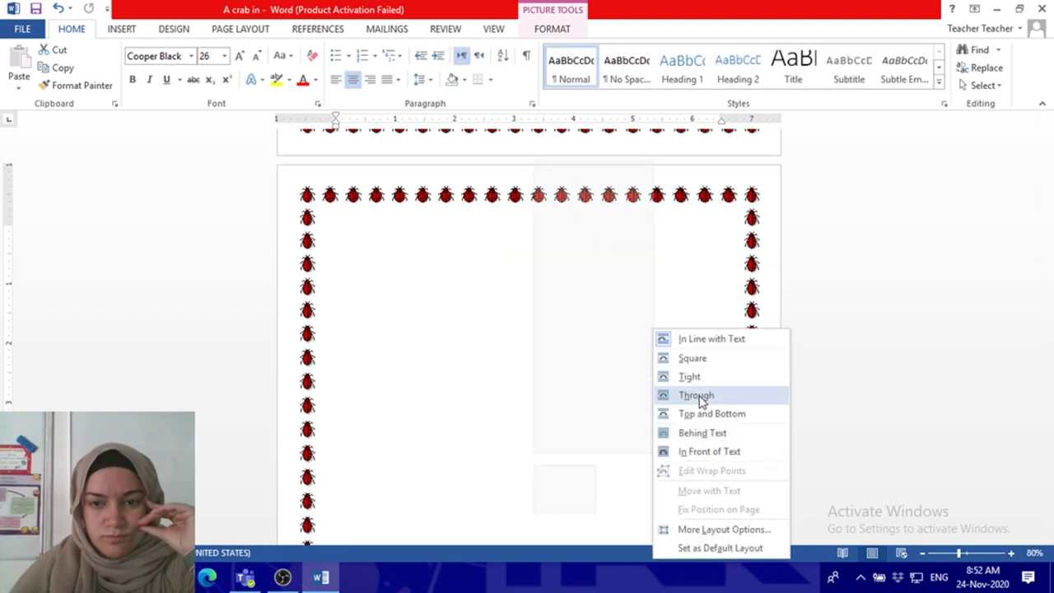
pyautogui.click(699, 393)
pyautogui.moveTo(486, 214); pyautogui.dragTo(502, 376)
pyautogui.scroll(-5, 502, 376)
pyautogui.scroll(-5, 503, 376)
pyautogui.click(356, 273)
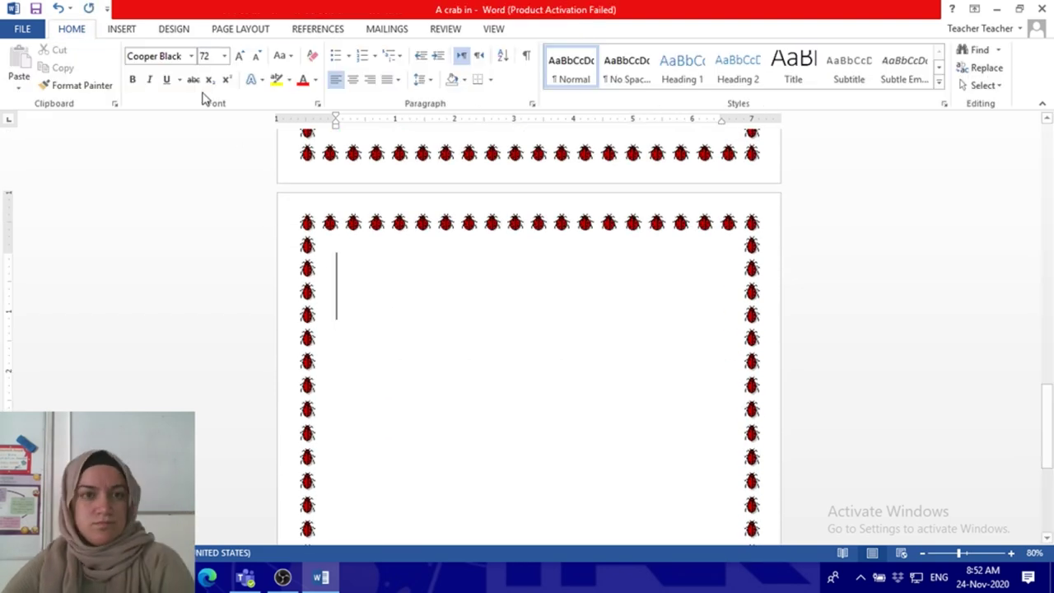
# - Type 'He needed some friends, so the turtle came and asked:' on the page
pyautogui.write('He needed some friends, so the turtle came.')
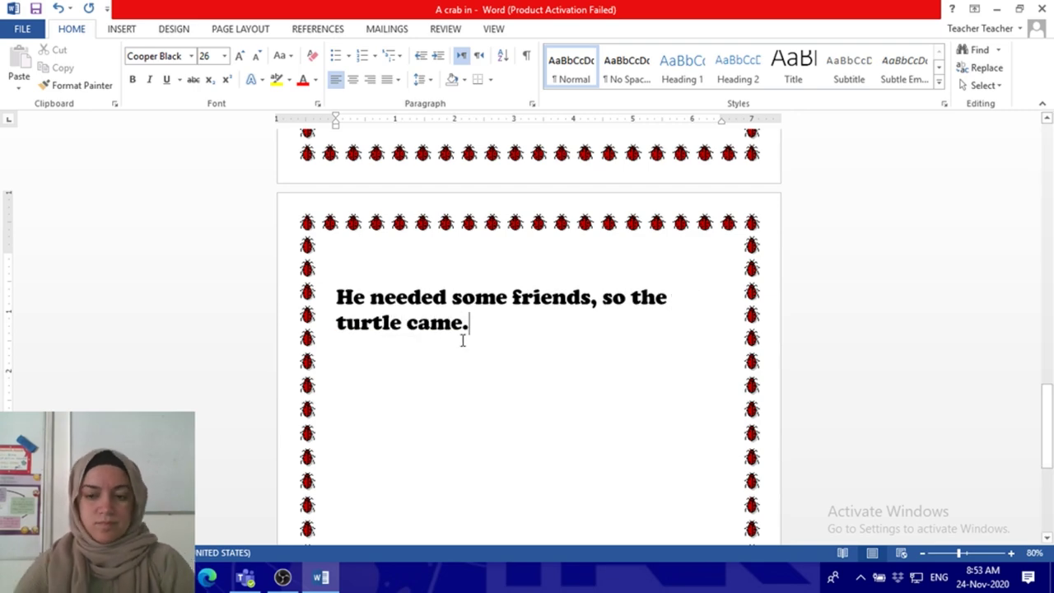
pyautogui.press('BackSpace')
pyautogui.write('and asked:')
pyautogui.press('Return')
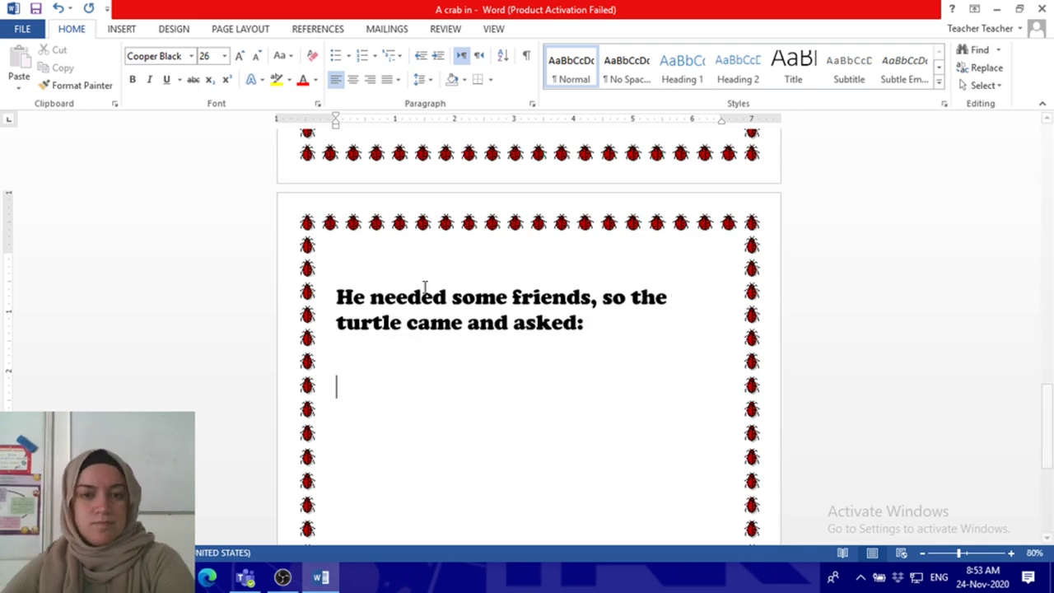
# - Insert the turtle picture and remove its white background
pyautogui.hotkey('alt', 'n')
pyautogui.press('p')
pyautogui.press('Return')
pyautogui.click(29, 76)
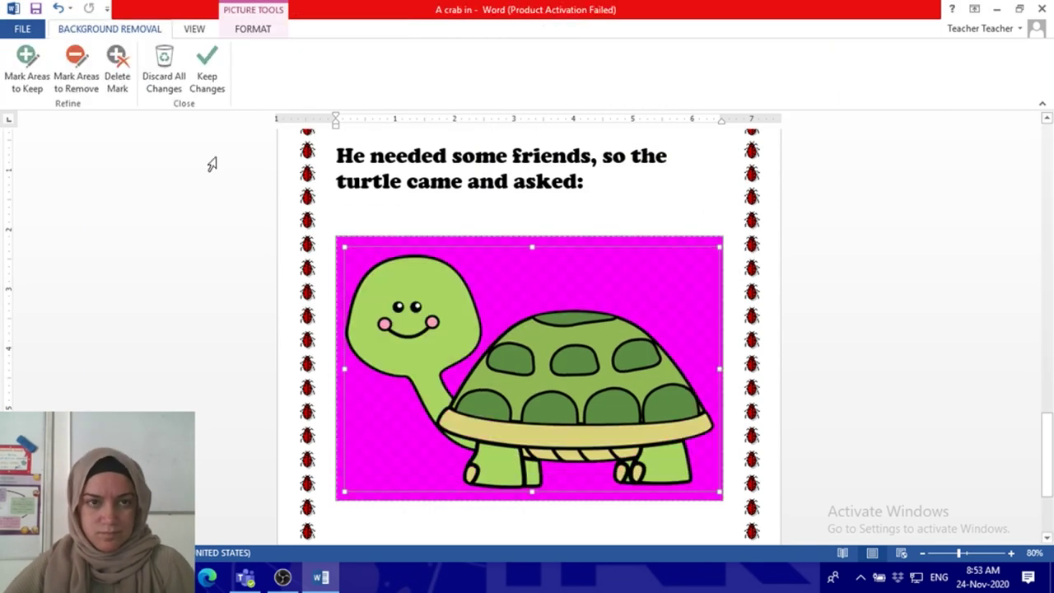
pyautogui.click(207, 70)
pyautogui.click(744, 246)
# - Start a new page and set the text size to 26
pyautogui.click(729, 328)
pyautogui.click(527, 431)
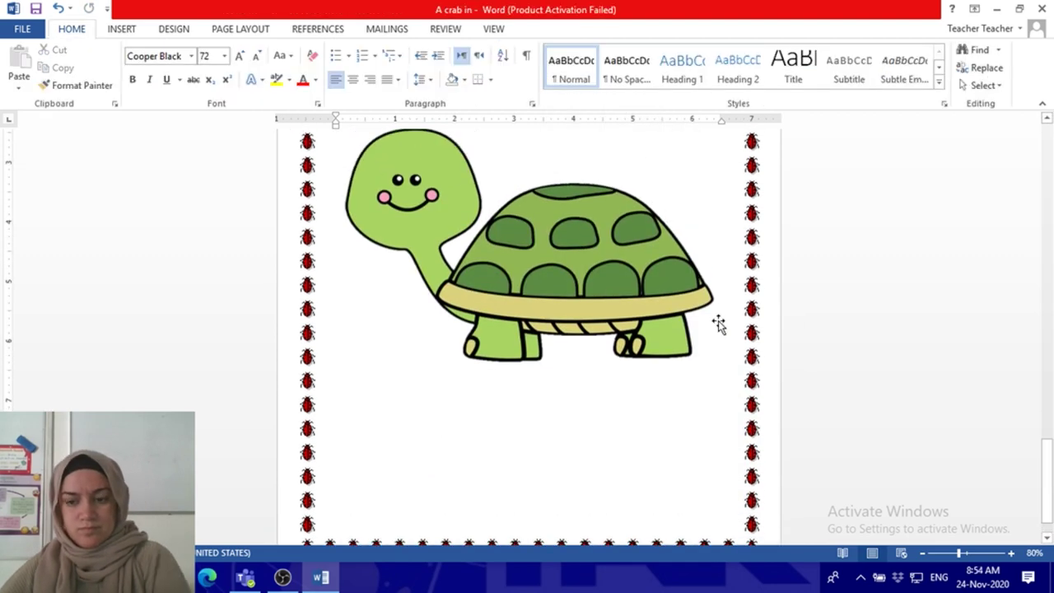
pyautogui.hotkey('ctrl', 'Return')
pyautogui.click(218, 235)
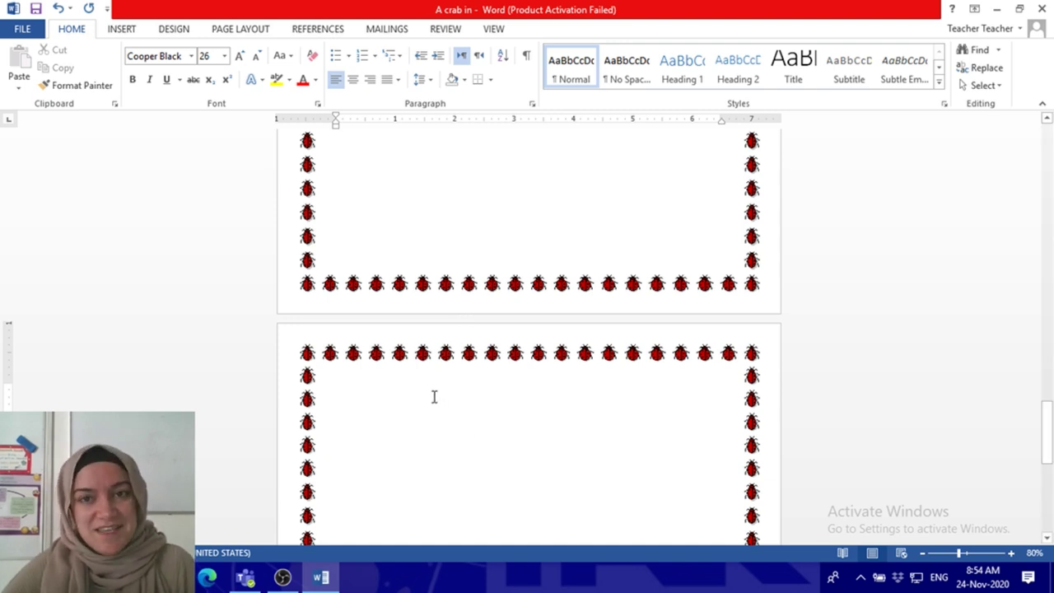
# - Type '"Do you want to be my friend?"' at the top of the new page
pyautogui.write('"Do')
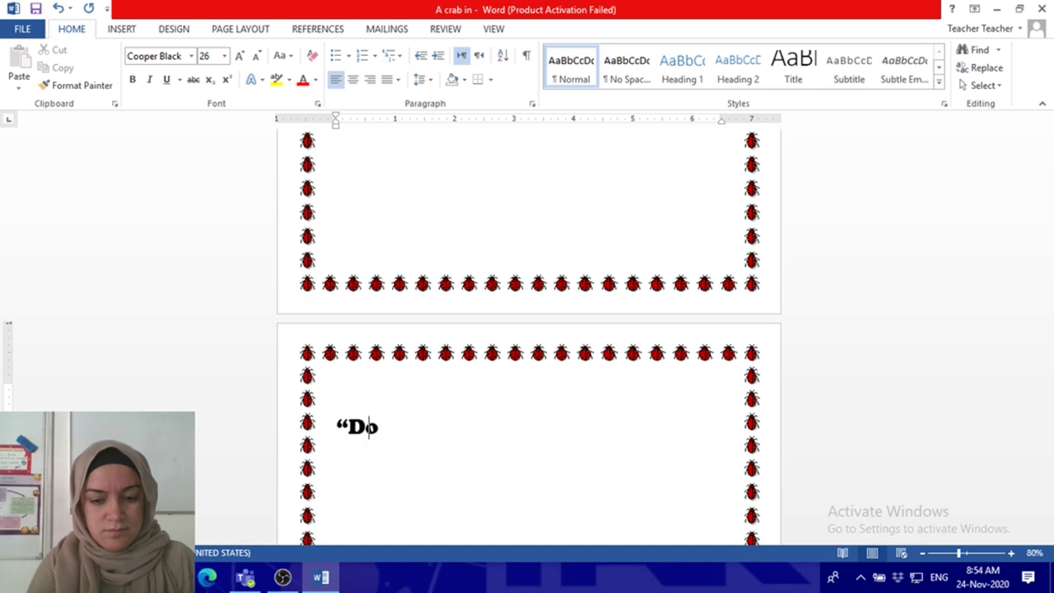
pyautogui.write(' you want to be my friend?"')
pyautogui.scroll(-3, 434, 360)
pyautogui.scroll(10, 428, 336)
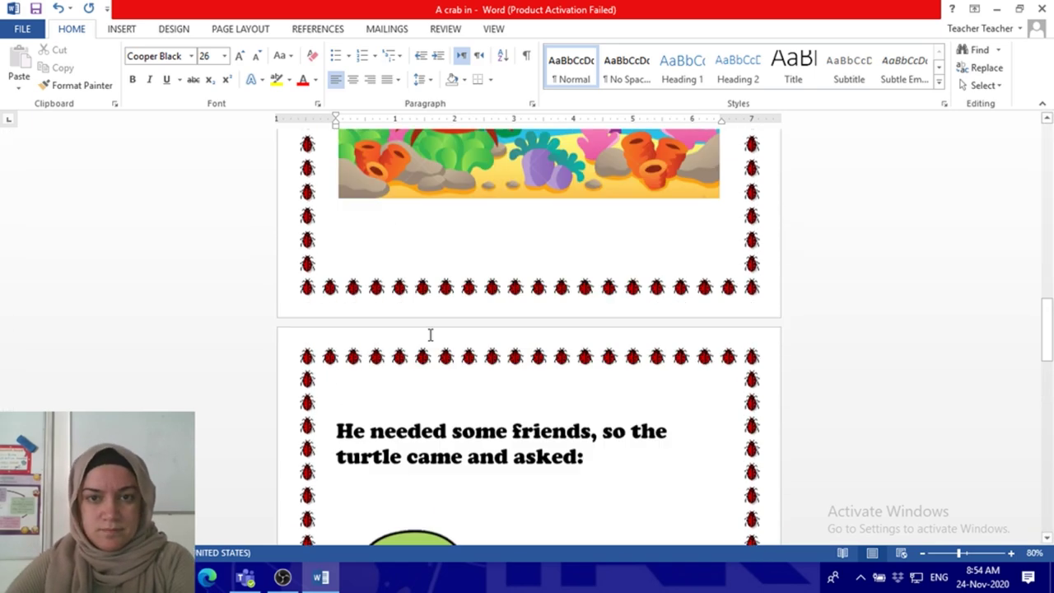
pyautogui.scroll(3, 511, 288)
# - Copy the underwater picture from the crab page and paste it below the question
pyautogui.click(593, 254)
pyautogui.hotkey('ctrl', 'c')
pyautogui.scroll(-5, 555, 376)
pyautogui.scroll(-5, 556, 377)
pyautogui.click(346, 412)
pyautogui.hotkey('ctrl', 'v')
pyautogui.scroll(-2, 357, 290)
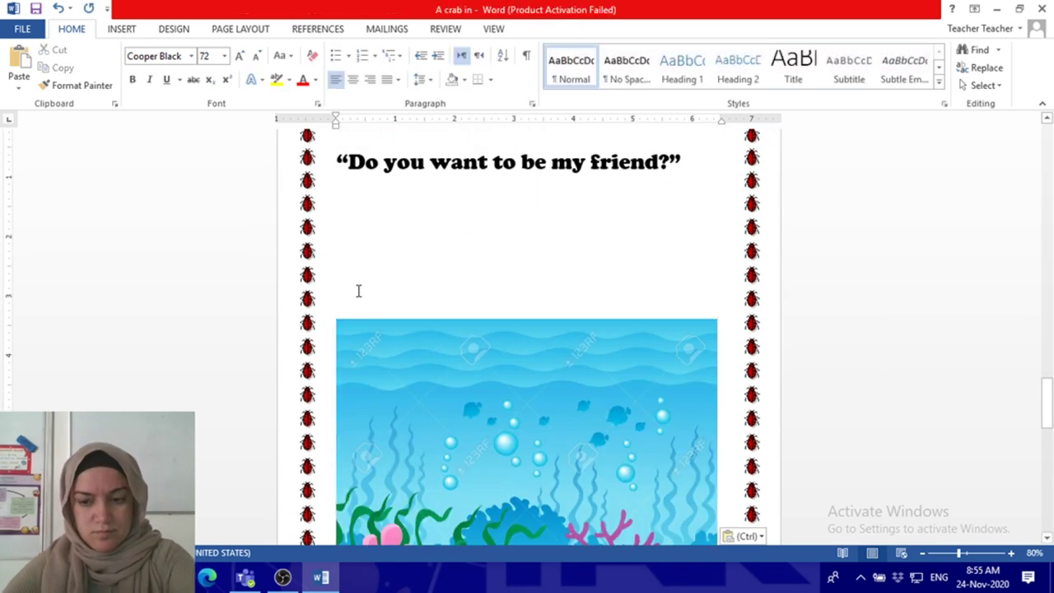
pyautogui.scroll(10, 451, 329)
pyautogui.scroll(3, 470, 337)
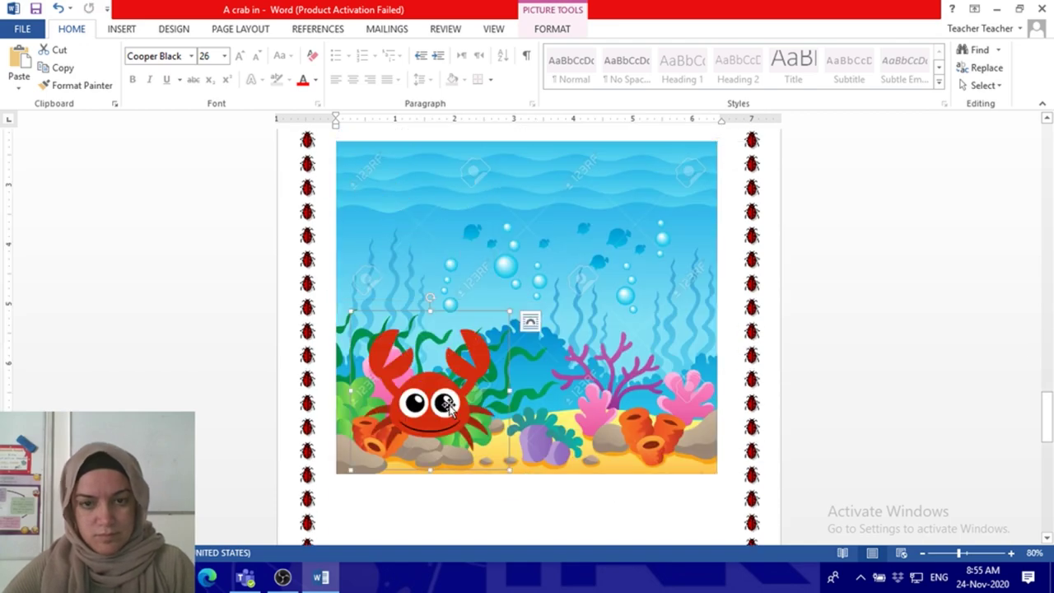
pyautogui.scroll(-7, 527, 330)
# - Select the turtle picture, then add the reply 'The crab said: "Yes' under the question
pyautogui.click(568, 315)
pyautogui.scroll(-10, 568, 315)
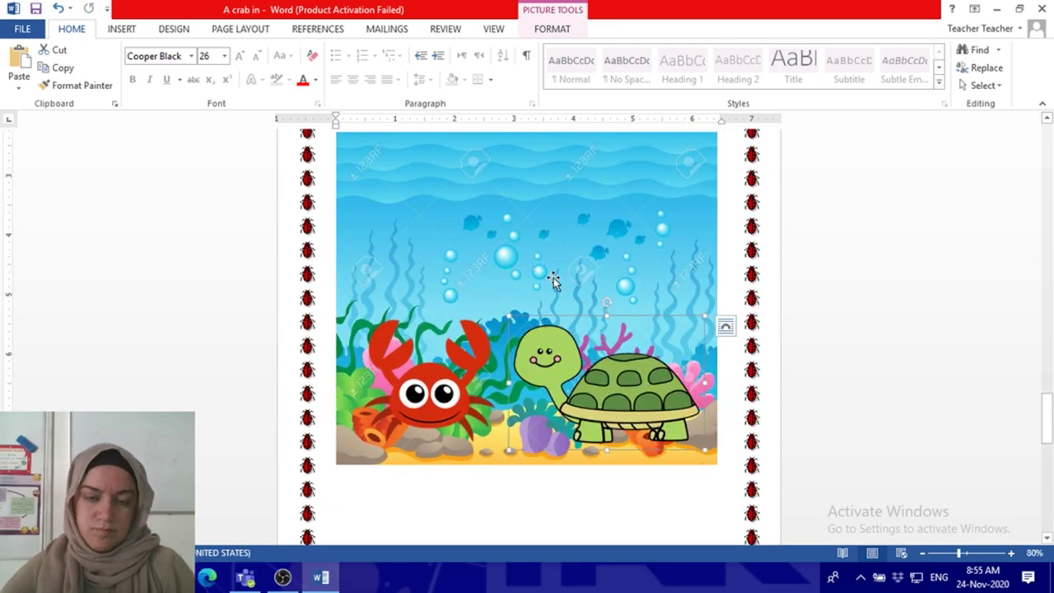
pyautogui.scroll(3, 554, 306)
pyautogui.scroll(-1, 555, 307)
pyautogui.click(692, 182)
pyautogui.press('Return')
pyautogui.write('The cra')
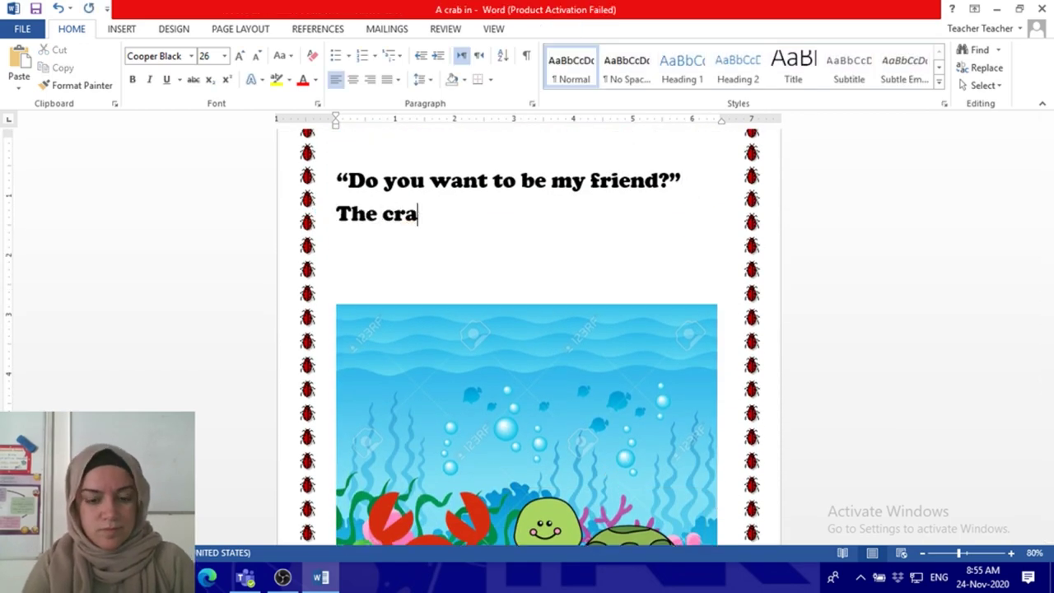
pyautogui.write('b said')
pyautogui.press('BackSpace')
pyautogui.write(': "Yes!”')
# - Move the insertion point onto the next blank page
pyautogui.scroll(-5, 532, 329)
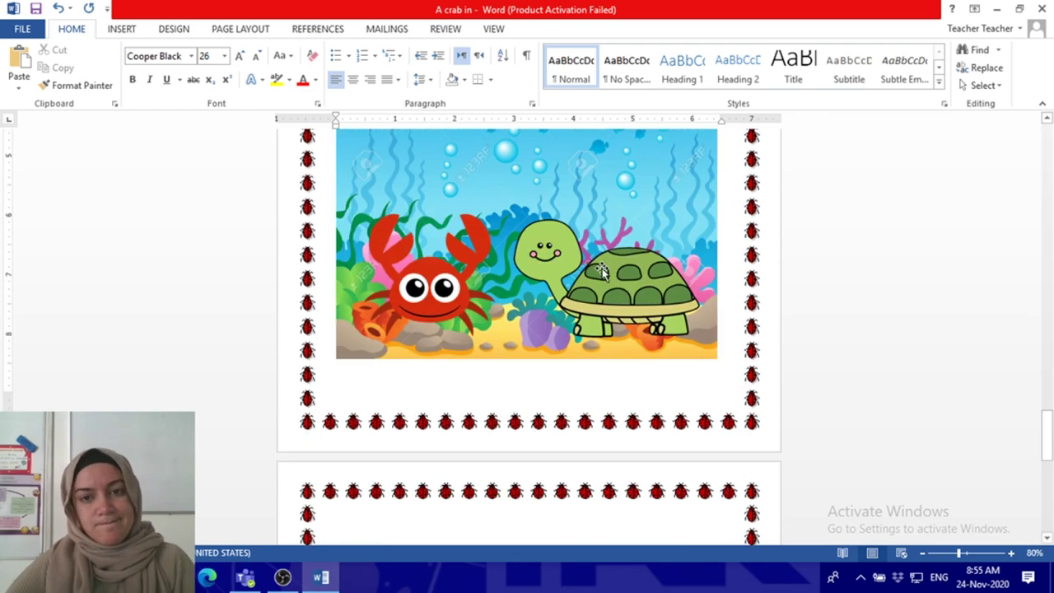
pyautogui.click(532, 181)
pyautogui.scroll(-3, 541, 212)
pyautogui.click(315, 293)
# - At size 26, type 'Then sunddenly, a dolphin showed up' and the dolphin's hide-and-seek question
pyautogui.click(224, 56)
pyautogui.click(212, 242)
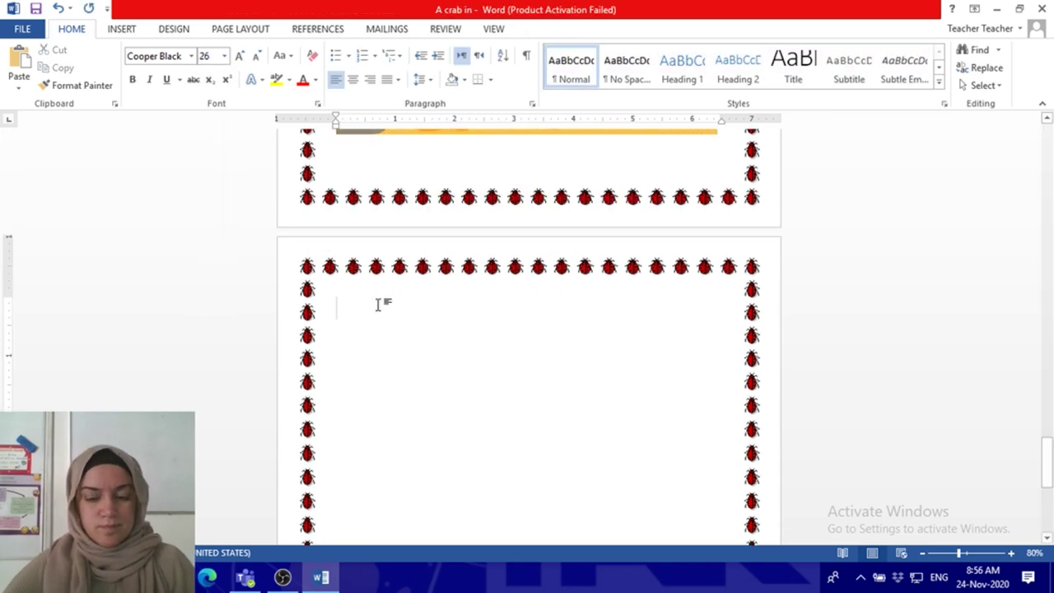
pyautogui.write('Then sunddenly, a dolphin showed u')
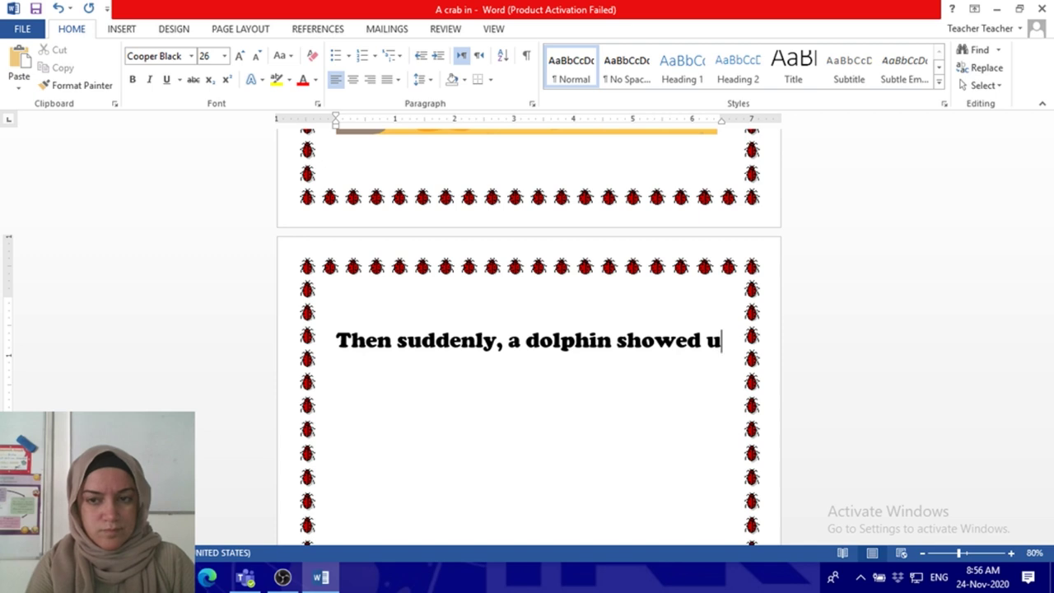
pyautogui.write('p.')
pyautogui.press('Return')
pyautogui.write('The dolphin asked: “Do you want to play hi')
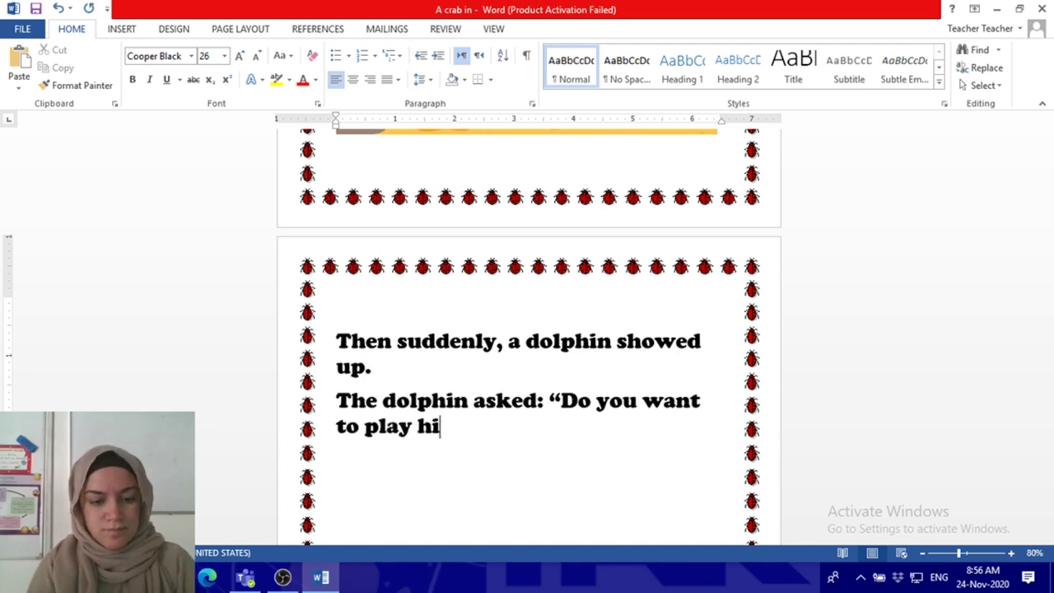
pyautogui.write('de and seek?”')
pyautogui.press('Return')
pyautogui.press('Return')
# - Paste the underwater crab-and-turtle picture below the dolphin text
pyautogui.hotkey('ctrl', 'v')
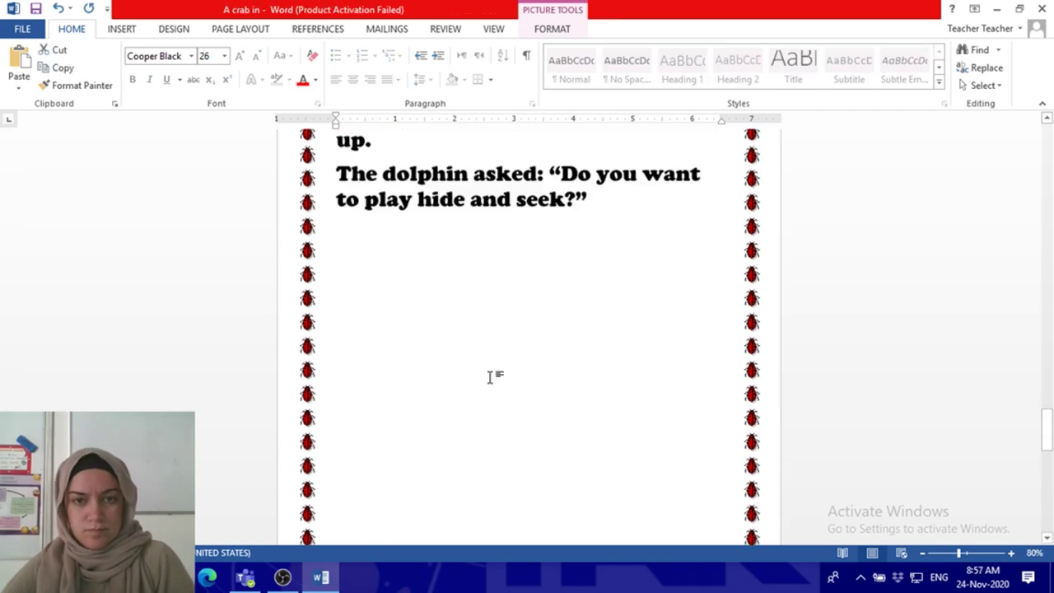
pyautogui.scroll(2, 372, 229)
pyautogui.scroll(1, 372, 228)
pyautogui.scroll(-2, 347, 365)
pyautogui.scroll(-3, 348, 365)
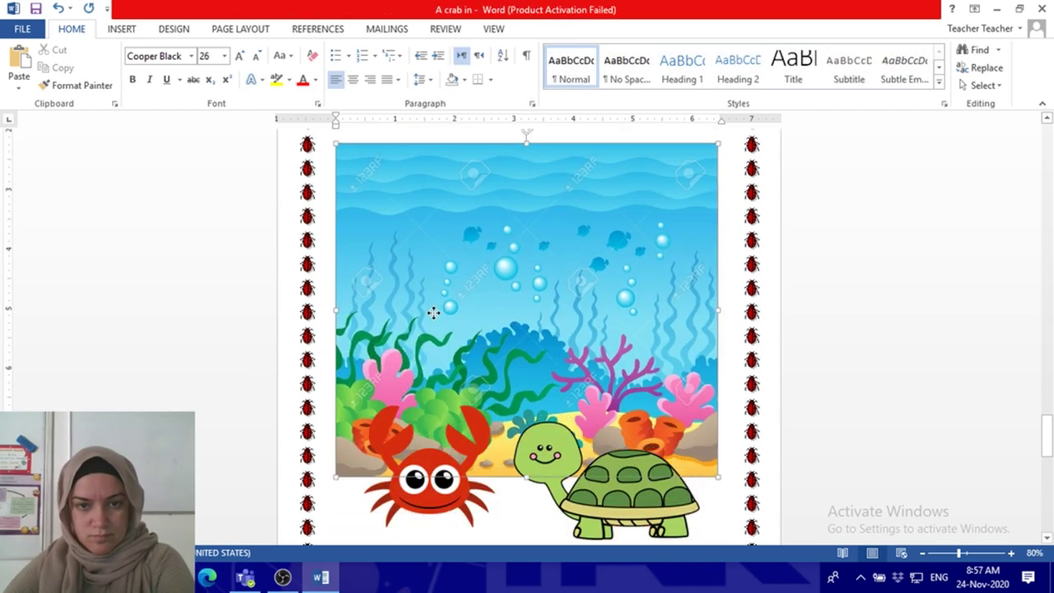
pyautogui.click(513, 336)
pyautogui.click(725, 483)
pyautogui.scroll(-4, 372, 401)
# - Insert the dolphin picture in front of text onto the scene, with its background removed
pyautogui.click(121, 28)
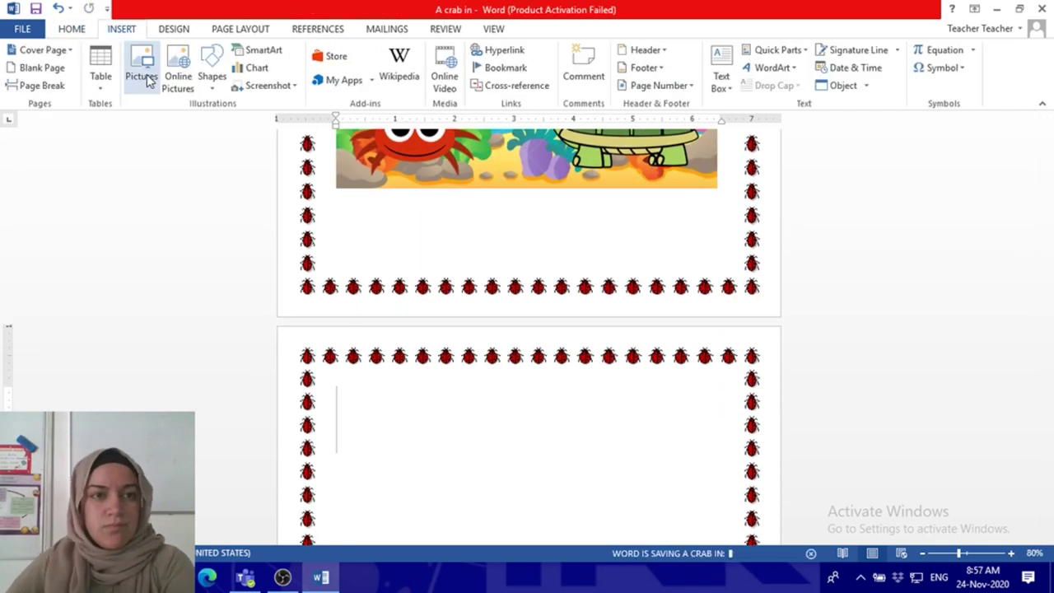
pyautogui.click(143, 66)
pyautogui.click(522, 395)
pyautogui.click(626, 450)
pyautogui.moveTo(420, 436); pyautogui.dragTo(474, 222)
pyautogui.click(29, 76)
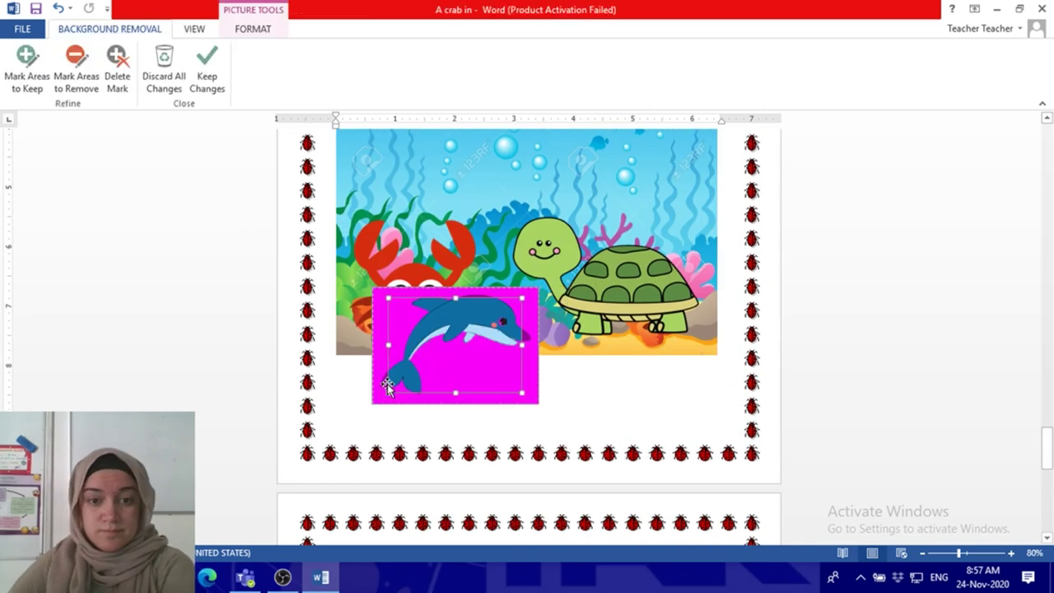
pyautogui.click(207, 62)
# - Place the cursor on the next blank page, ready to set its font size
pyautogui.scroll(2, 444, 247)
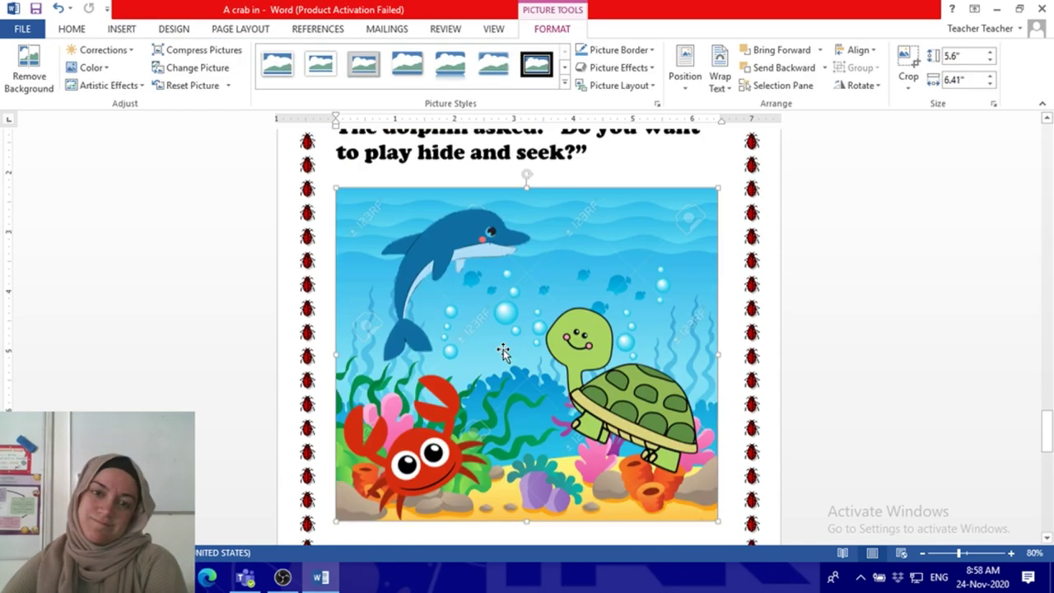
pyautogui.scroll(-5, 504, 353)
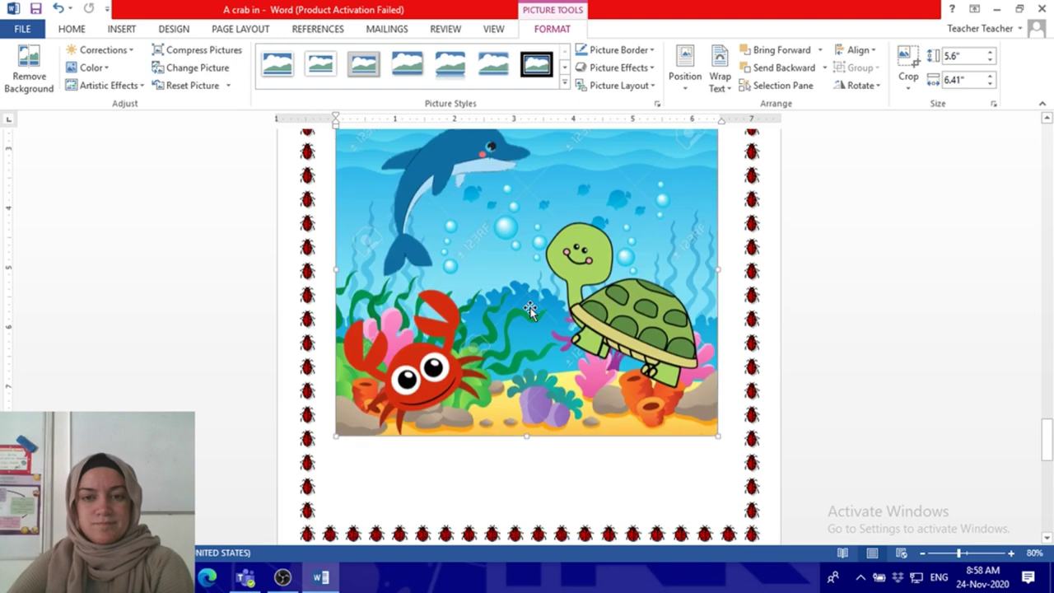
pyautogui.click(464, 398)
pyautogui.scroll(-3, 464, 398)
pyautogui.click(225, 56)
# - At size 26, type 'They all said yes and played happily'
pyautogui.click(206, 235)
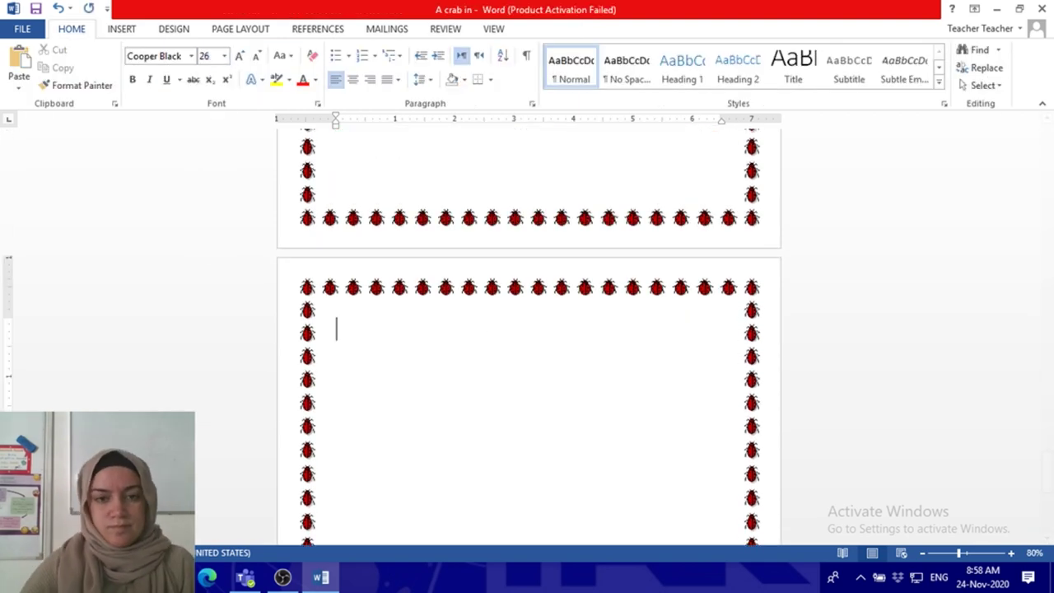
pyautogui.write('They all said yes and played happ')
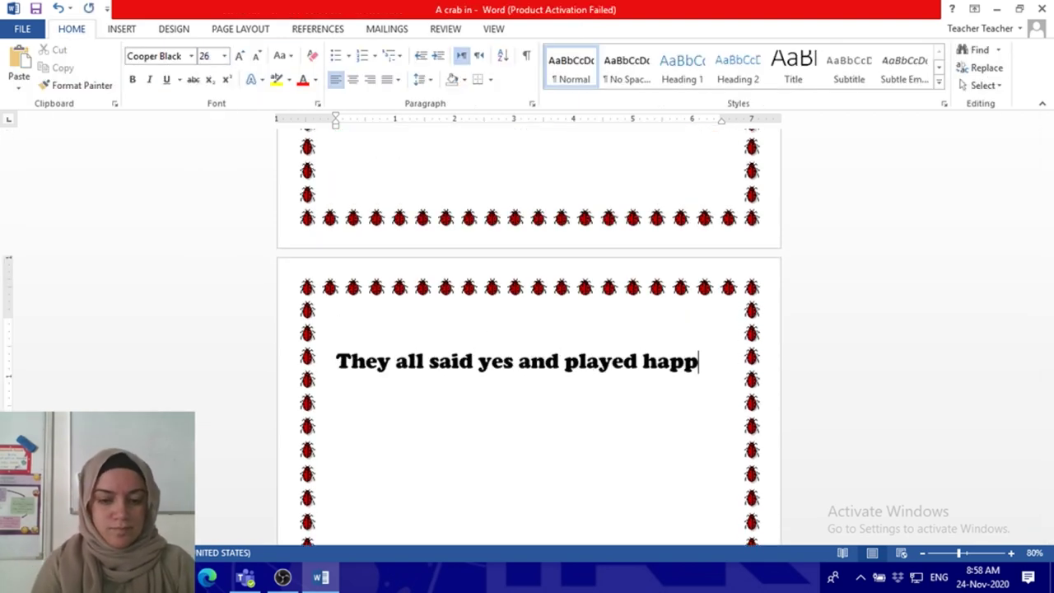
pyautogui.write('ily')
# - Add a centred 'The End' followed by a 'Done By:' line and a name line
pyautogui.press('Return')
pyautogui.press('Return')
pyautogui.write('The End')
pyautogui.hotkey('ctrl', 'e')
pyautogui.press('Return')
pyautogui.press('Return')
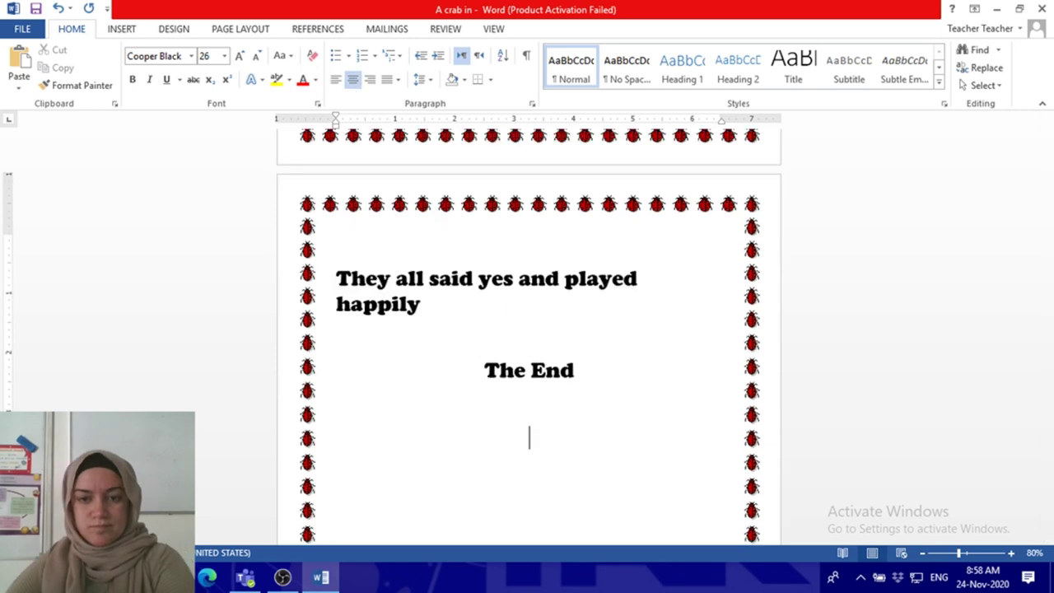
pyautogui.press('Return')
pyautogui.write('Done By:')
pyautogui.press('Return')
pyautogui.scroll(10, 577, 363)
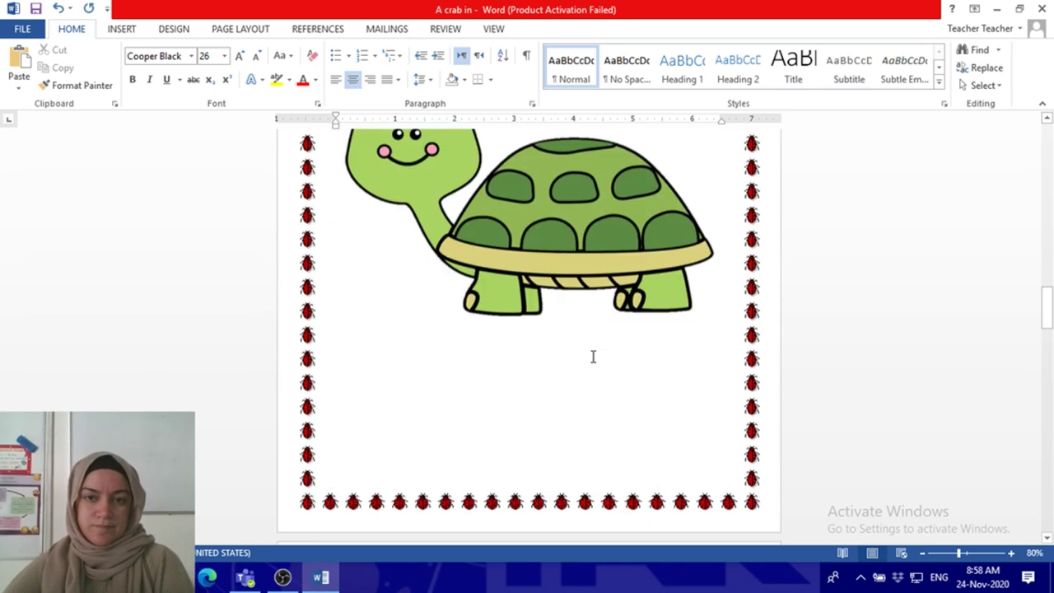
pyautogui.scroll(10, 591, 357)
pyautogui.scroll(-1, 591, 357)
pyautogui.scroll(-1, 592, 360)
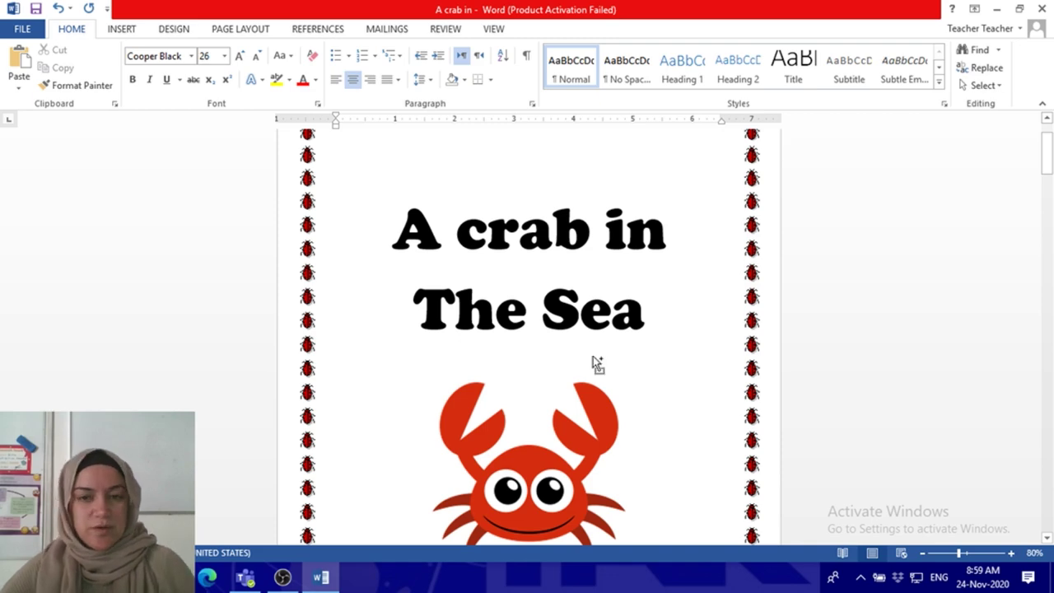
# - Scroll through the six finished storybook pages for an overview
pyautogui.keyDown('ctrl'); pyautogui.scroll(-5, 593, 356); pyautogui.keyUp('ctrl')
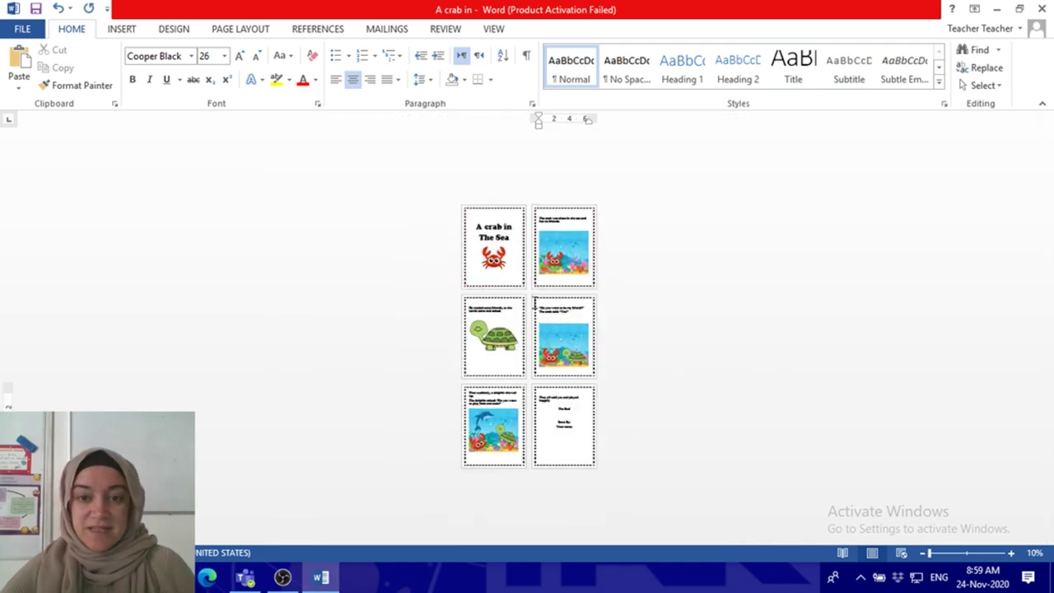